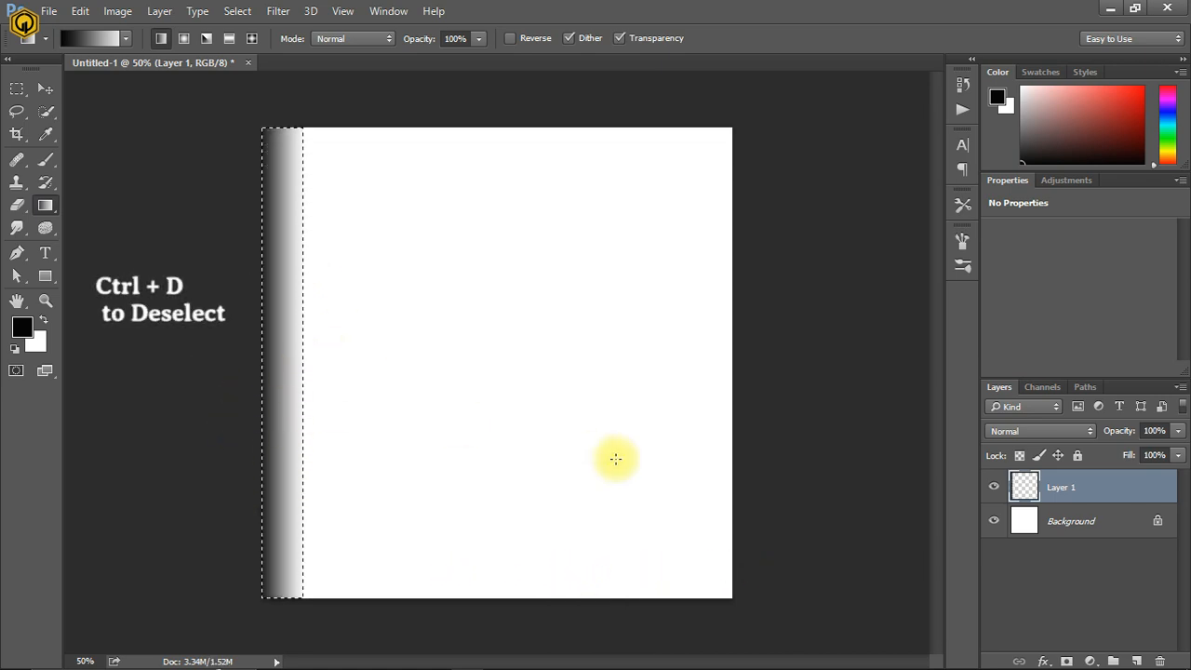
Step: Clear the selection and start recording a new action named "gradient lines" in the Default Actions set
key("ctrl+d")
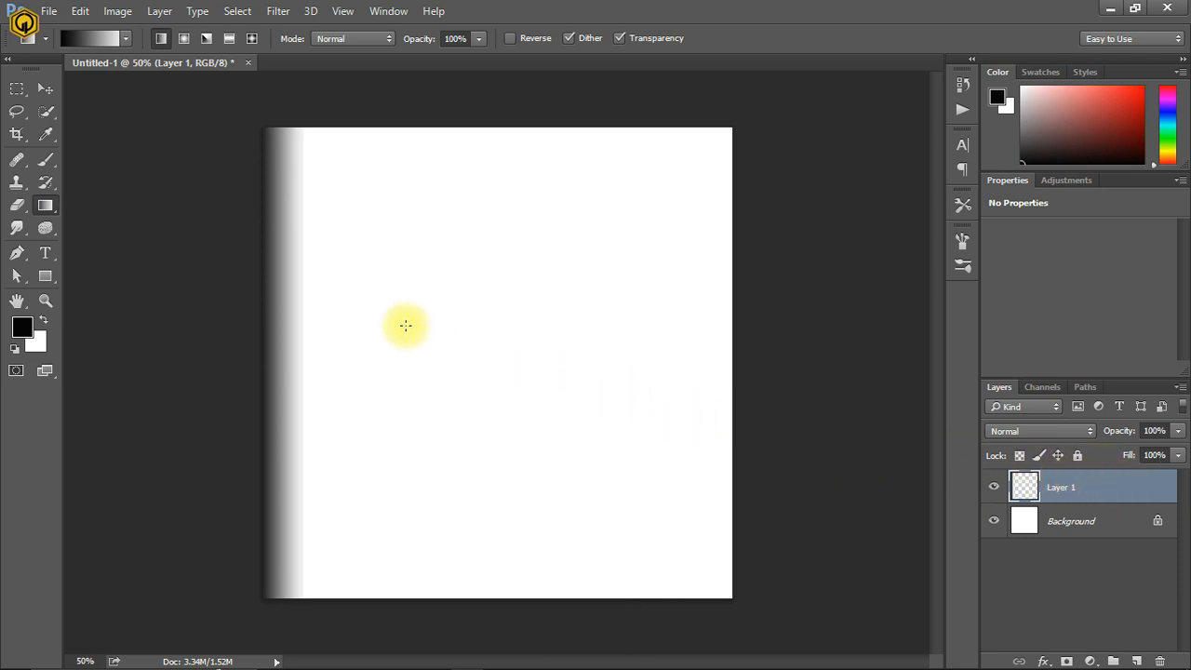
left_click(397, 11)
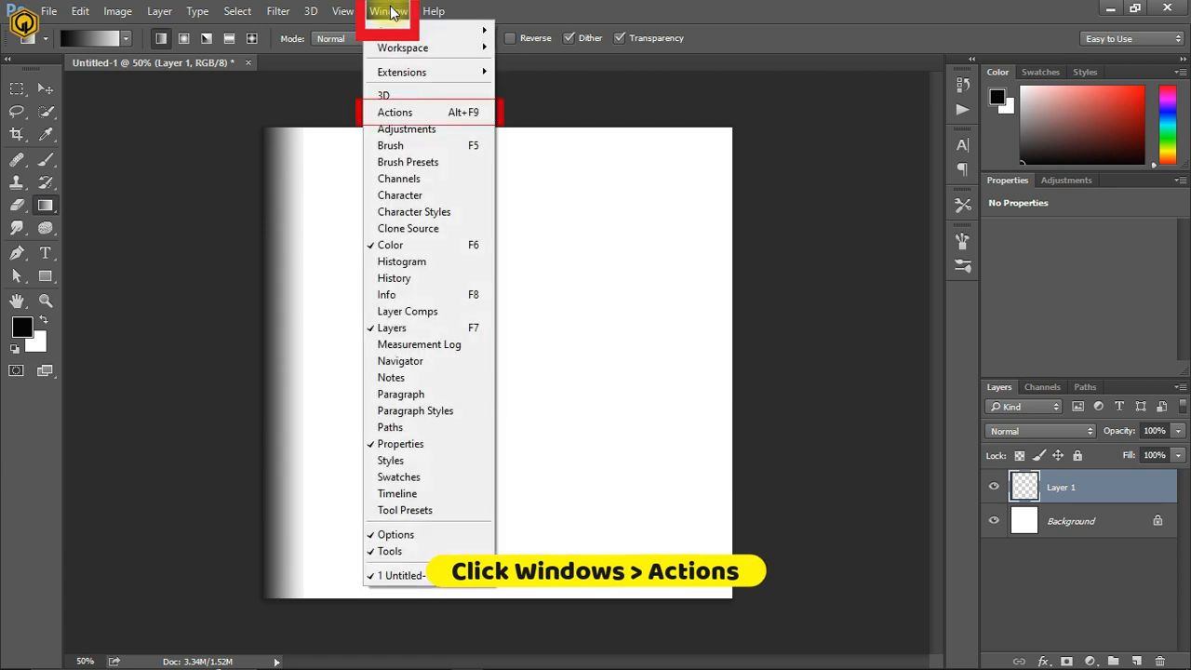
left_click(437, 113)
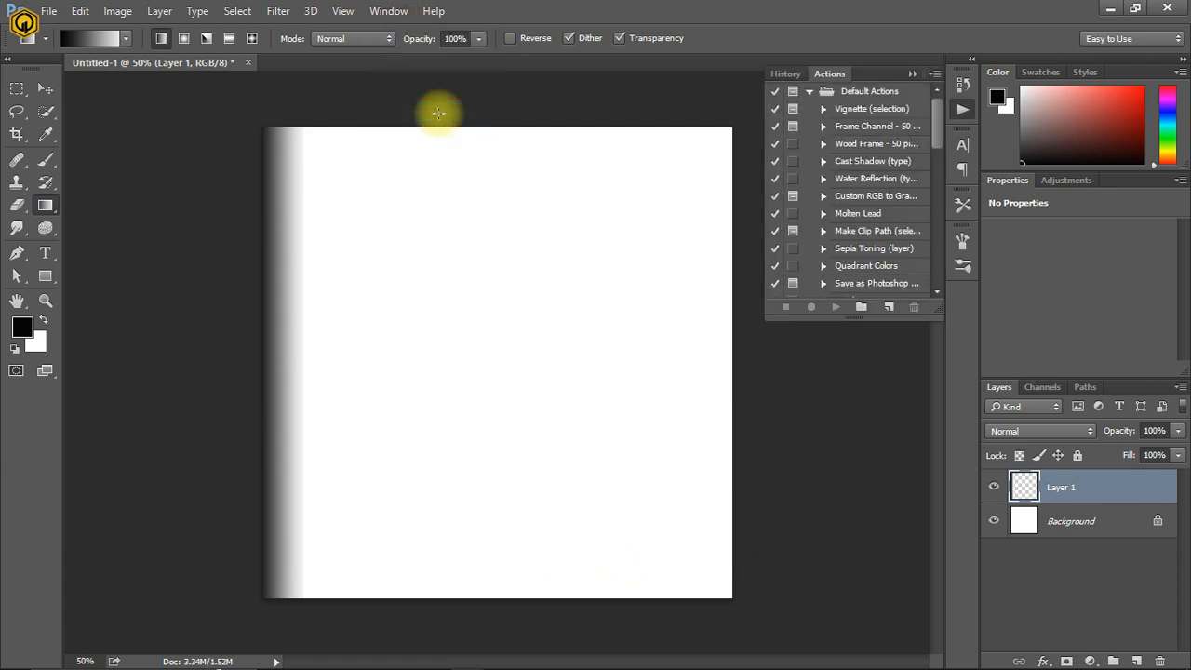
left_click(888, 307)
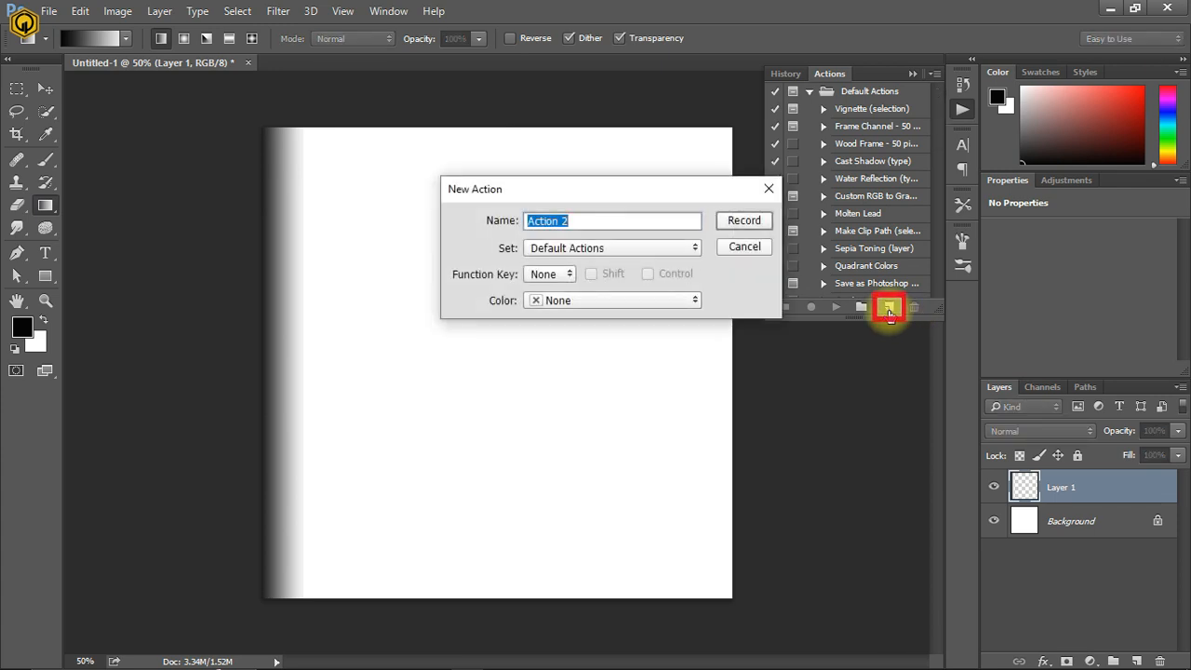
type("gradien")
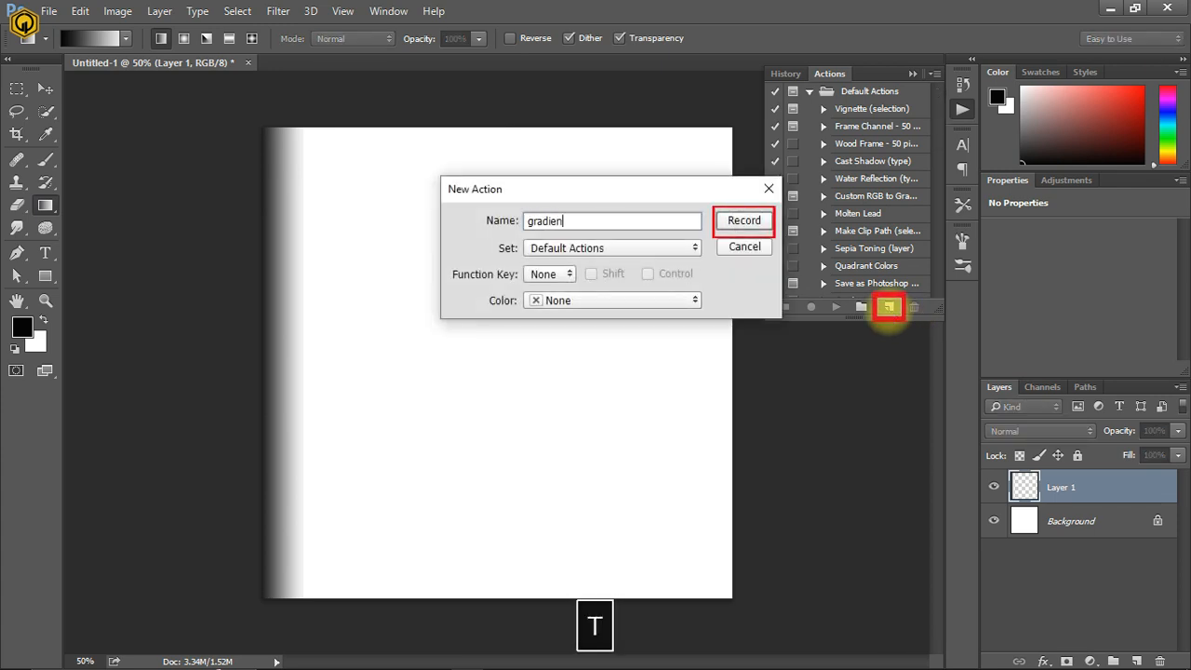
type("t lines")
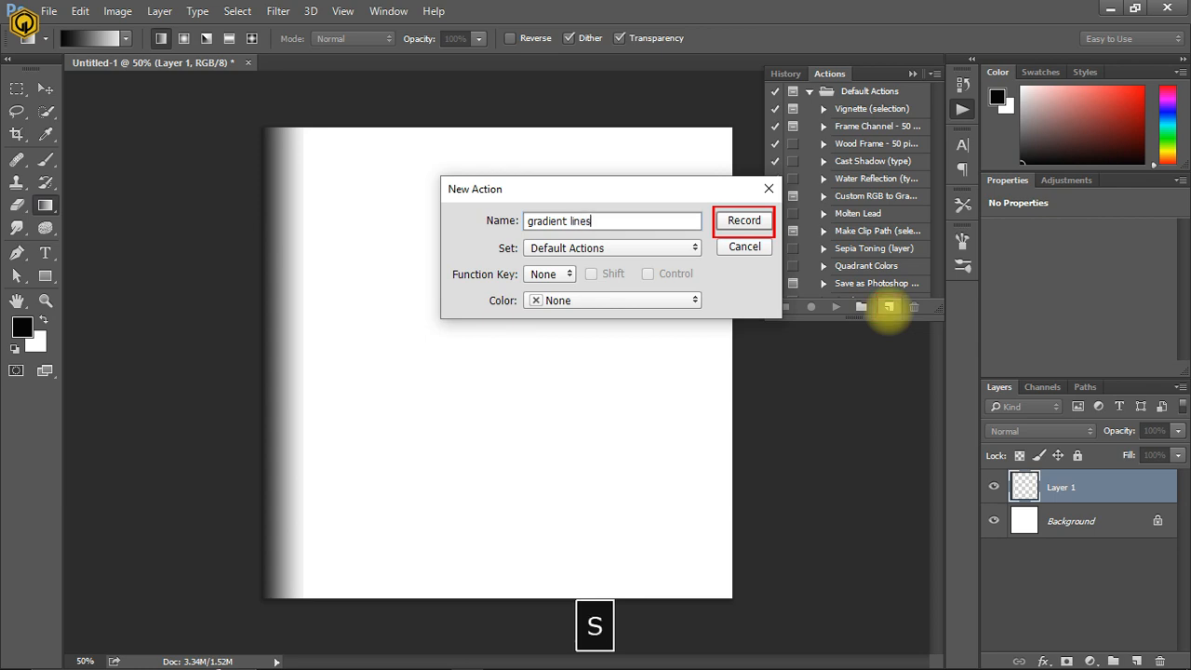
left_click(742, 220)
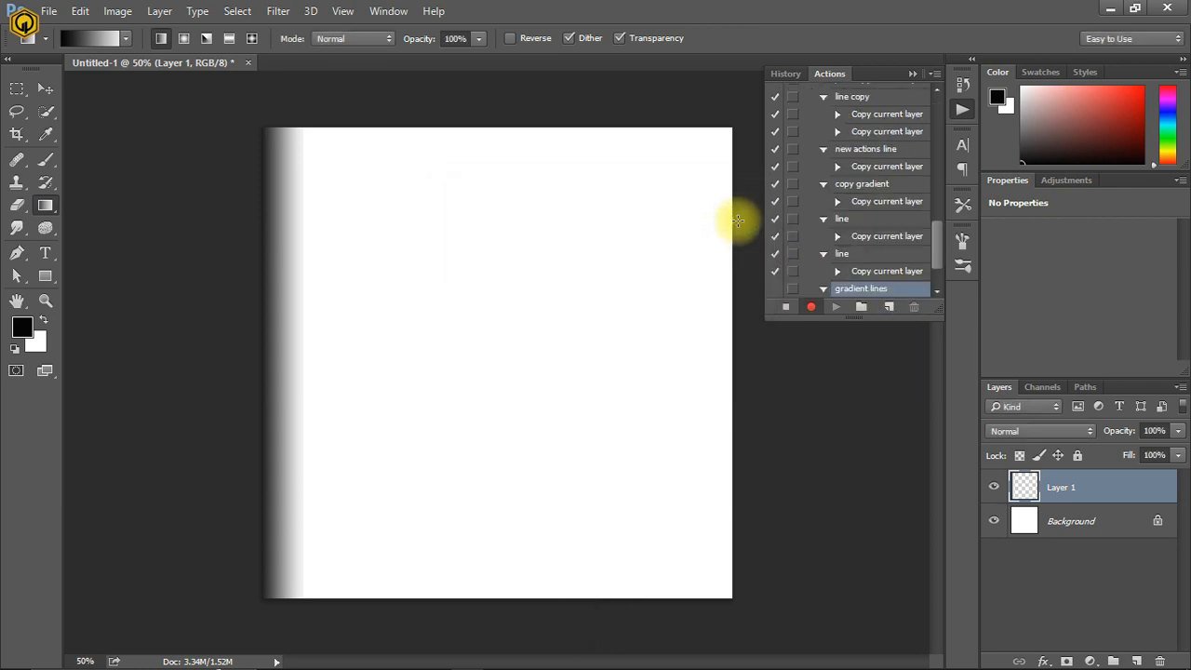
Step: Duplicate the gradient strip horizontally with the Move tool, placing the copy directly beside the original, and stop recording the action
left_click(44, 87)
left_click_drag(289, 322, 329, 320)
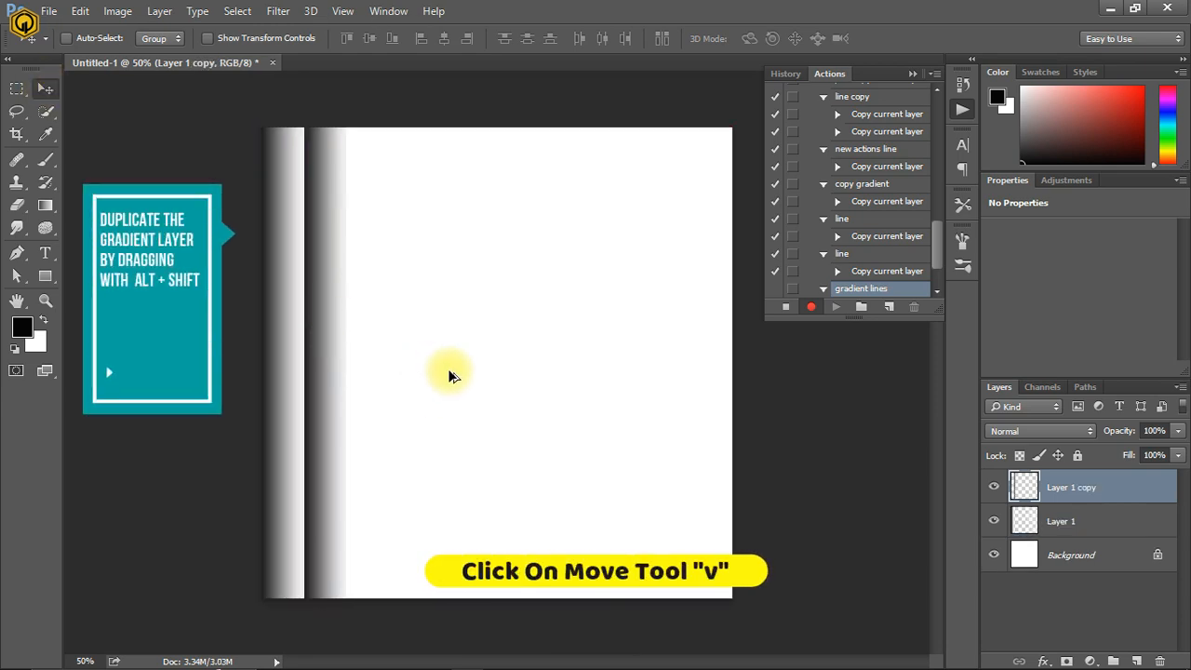
left_click(788, 308)
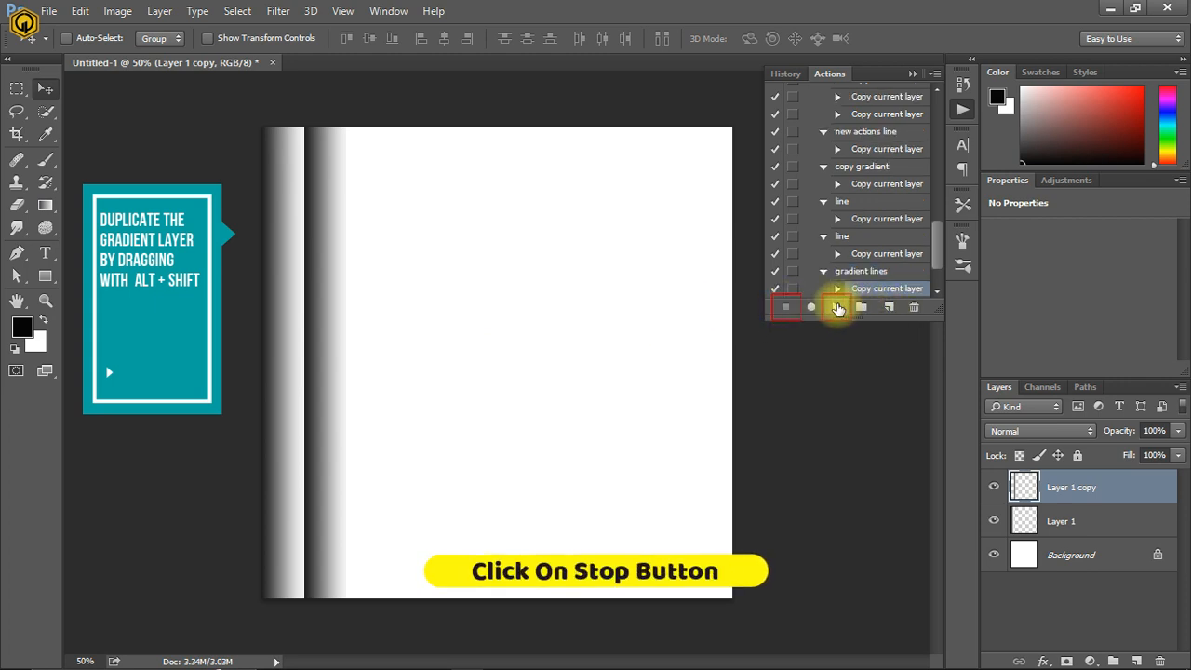
Step: Play the "gradient lines" action nine times to fill the canvas with gradient strips, and collapse the actions list
left_click(837, 308)
left_click(838, 308)
left_click(837, 308)
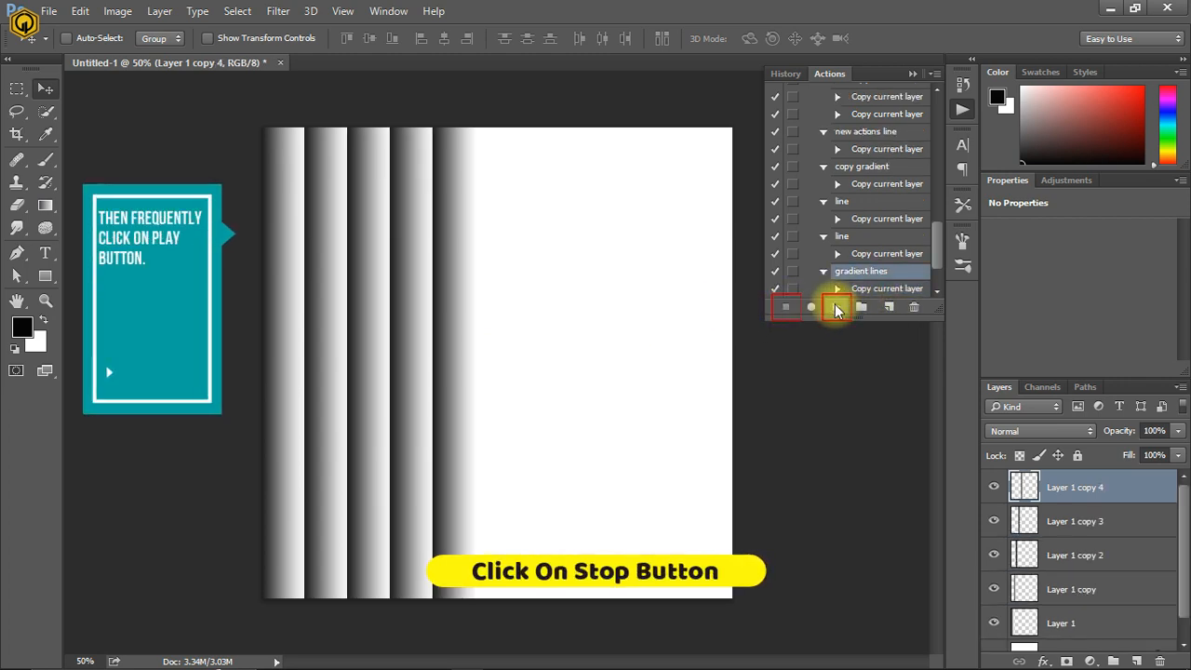
left_click(837, 308)
left_click(837, 308)
left_click(837, 308)
left_click(837, 308)
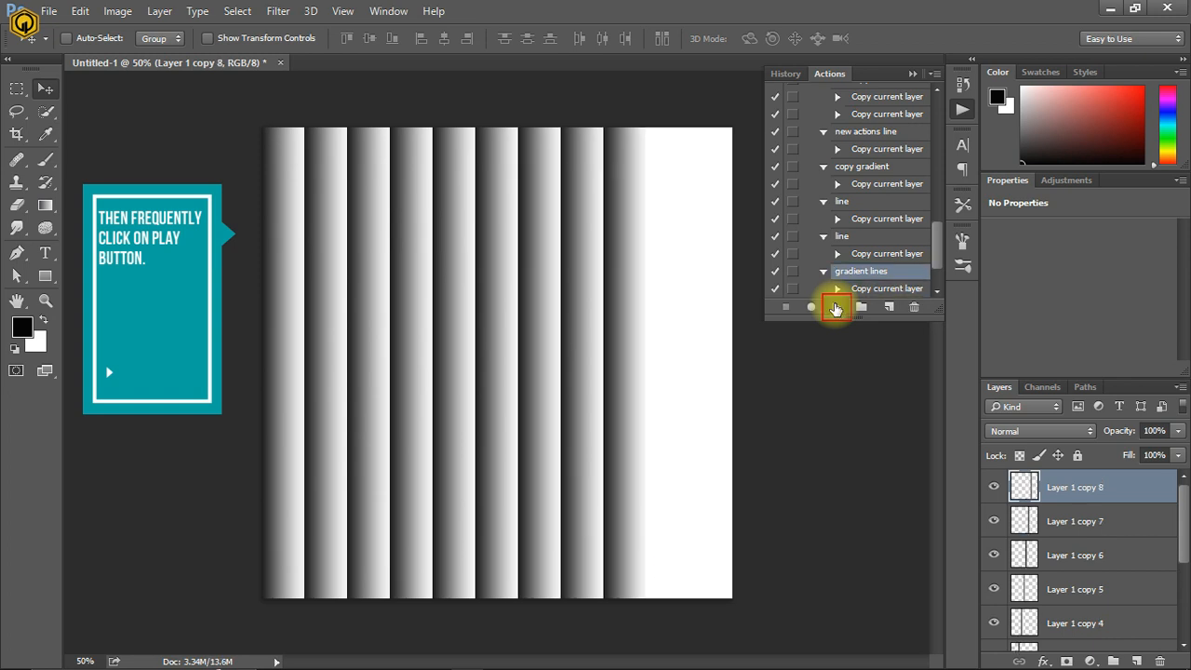
left_click(837, 308)
left_click(837, 308)
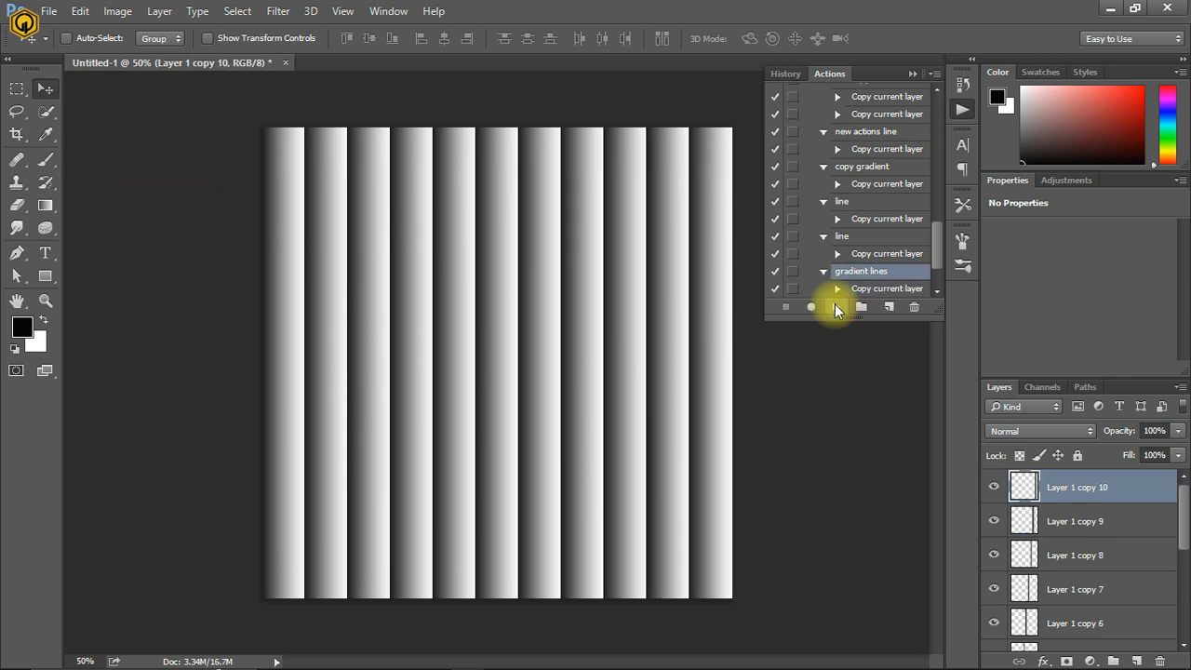
left_click(913, 74)
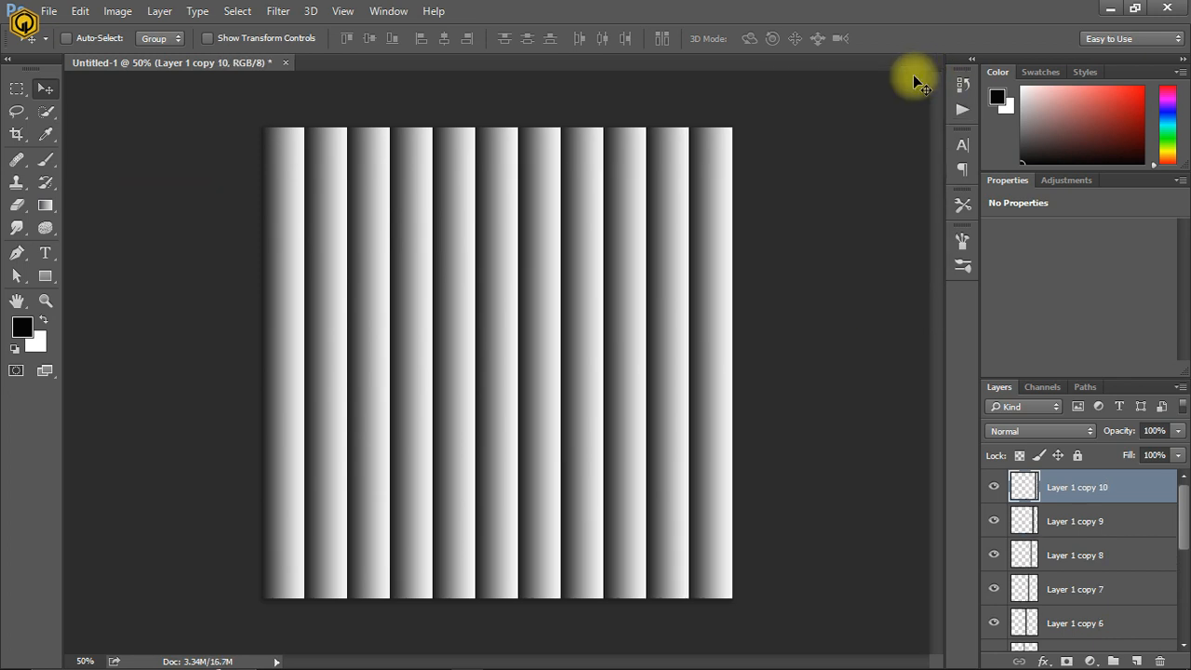
Step: Save the document in Photoshop PSD format as "pattern" in the sample folder with Maximize Compatibility on, and close it
left_click(43, 11)
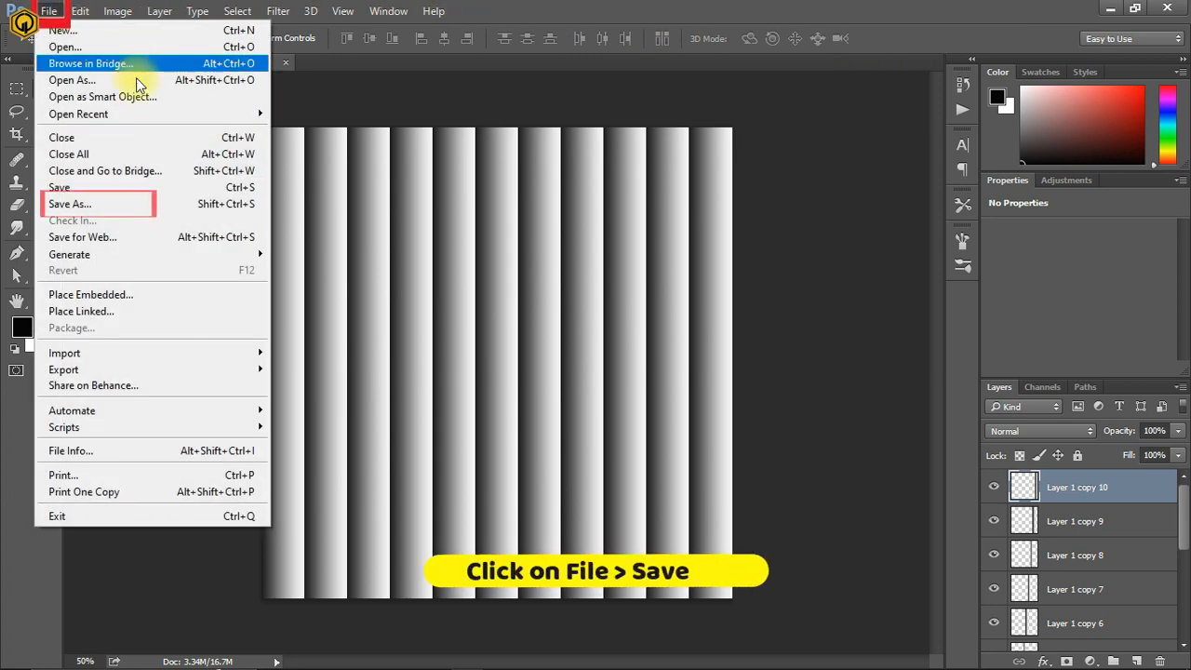
left_click(124, 199)
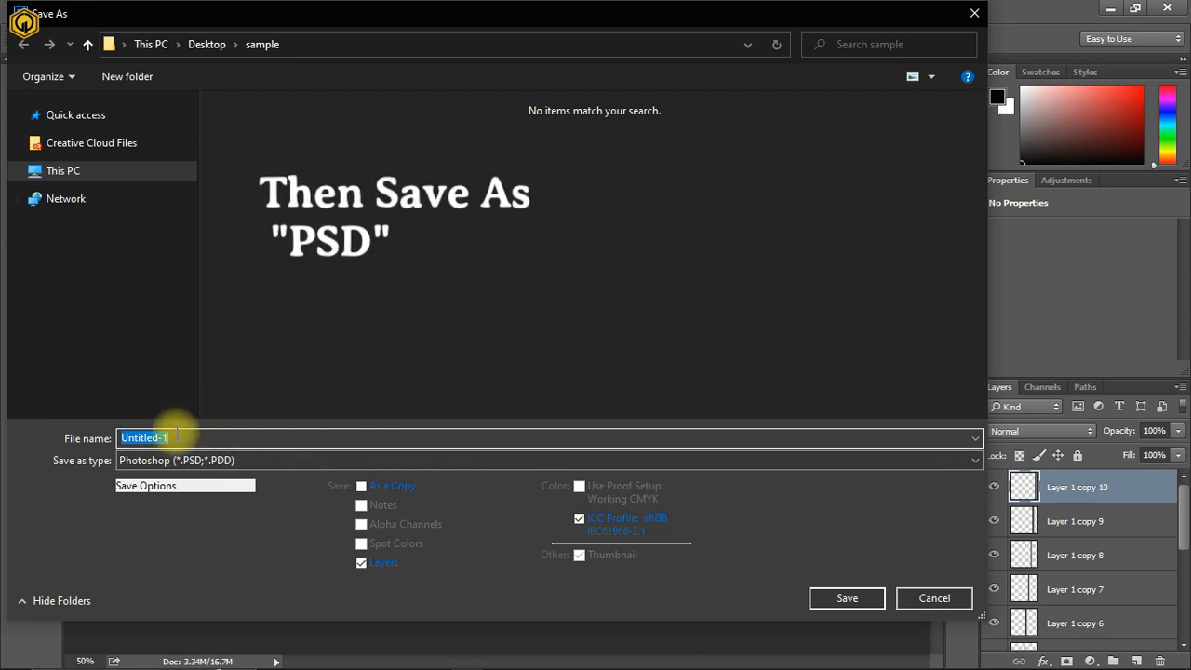
type("pattern")
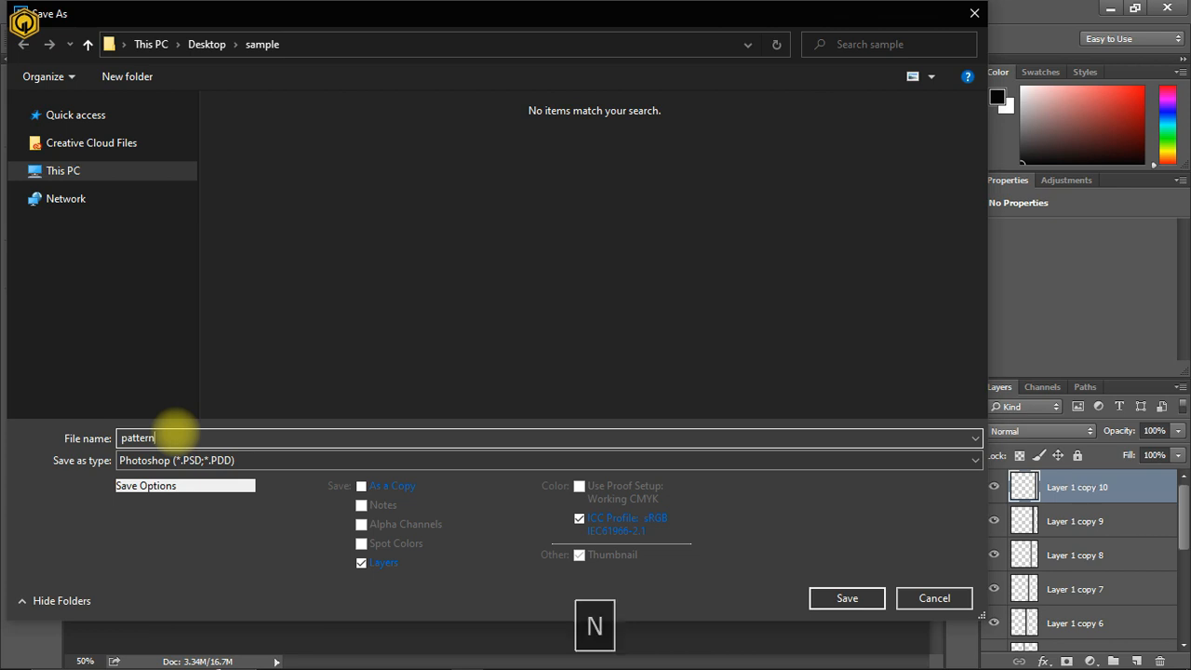
left_click(852, 600)
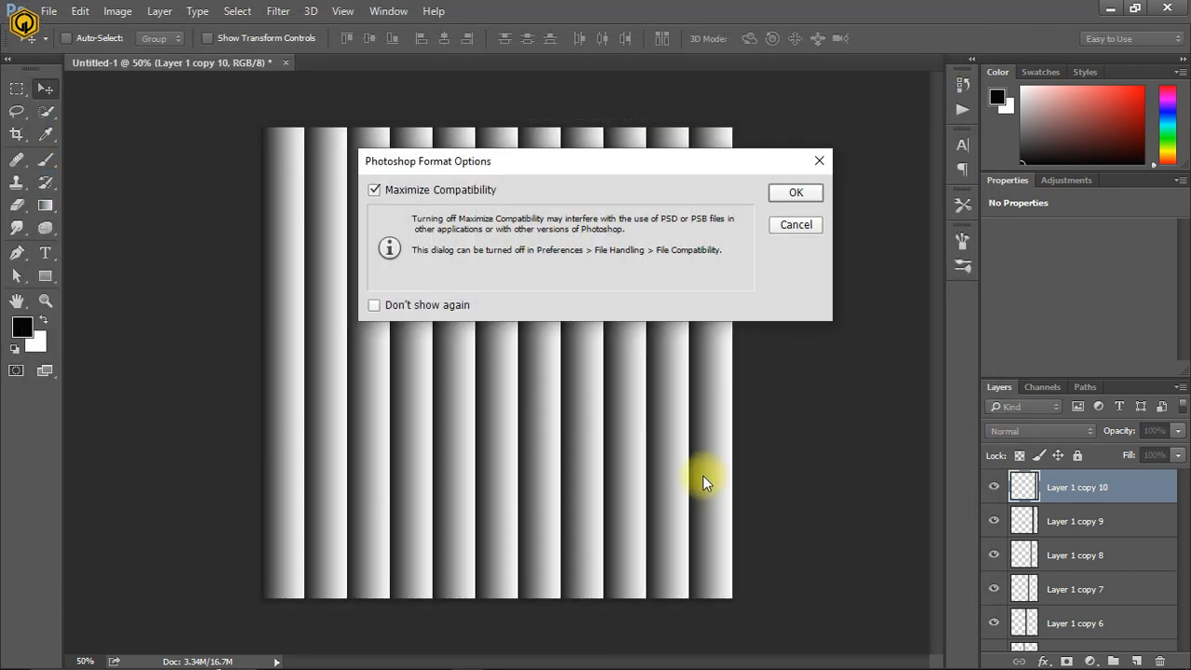
left_click(774, 193)
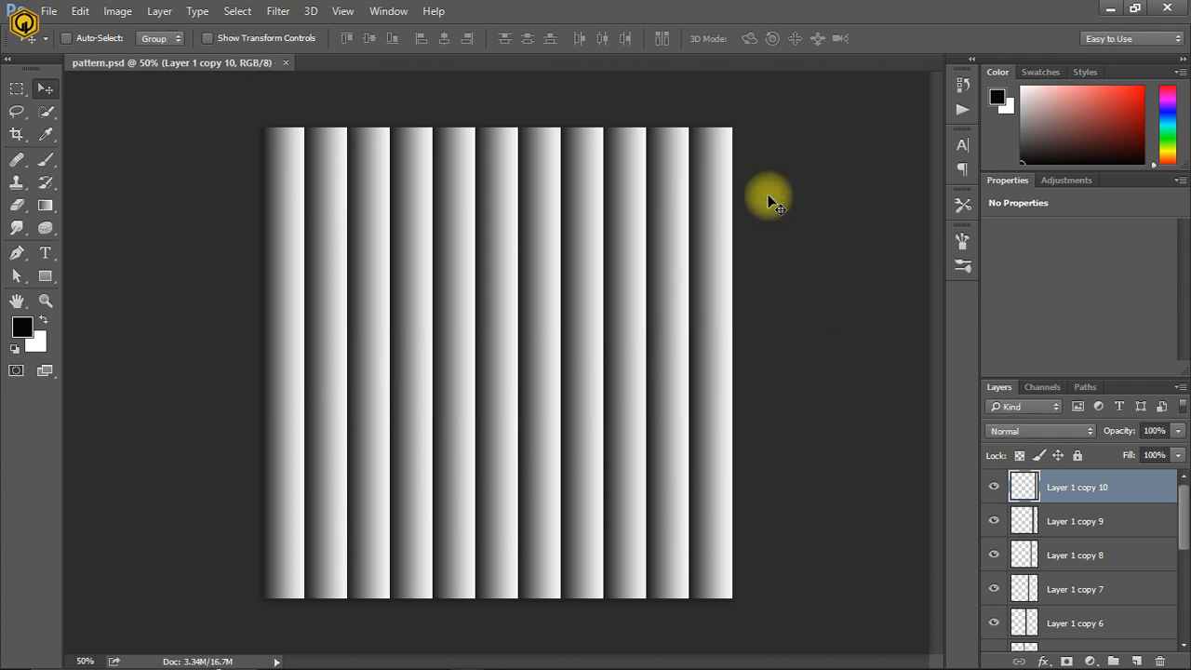
left_click(284, 62)
Step: Open the puppy photo from the sample folder and duplicate its Background layer
left_click(51, 11)
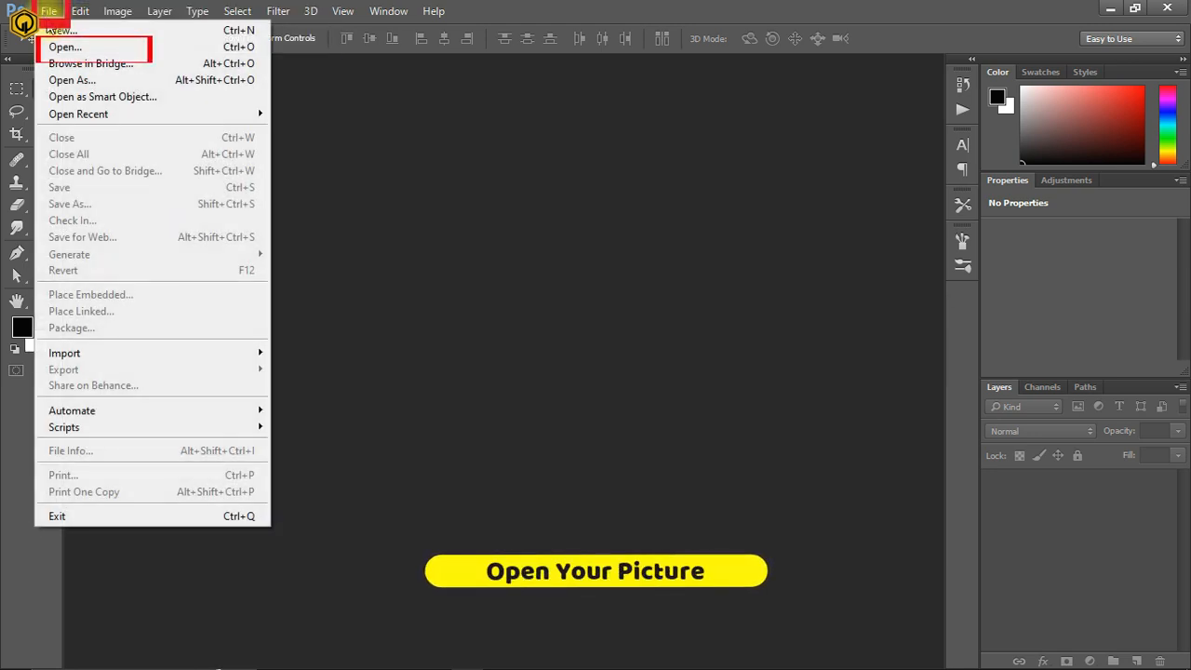
left_click(69, 47)
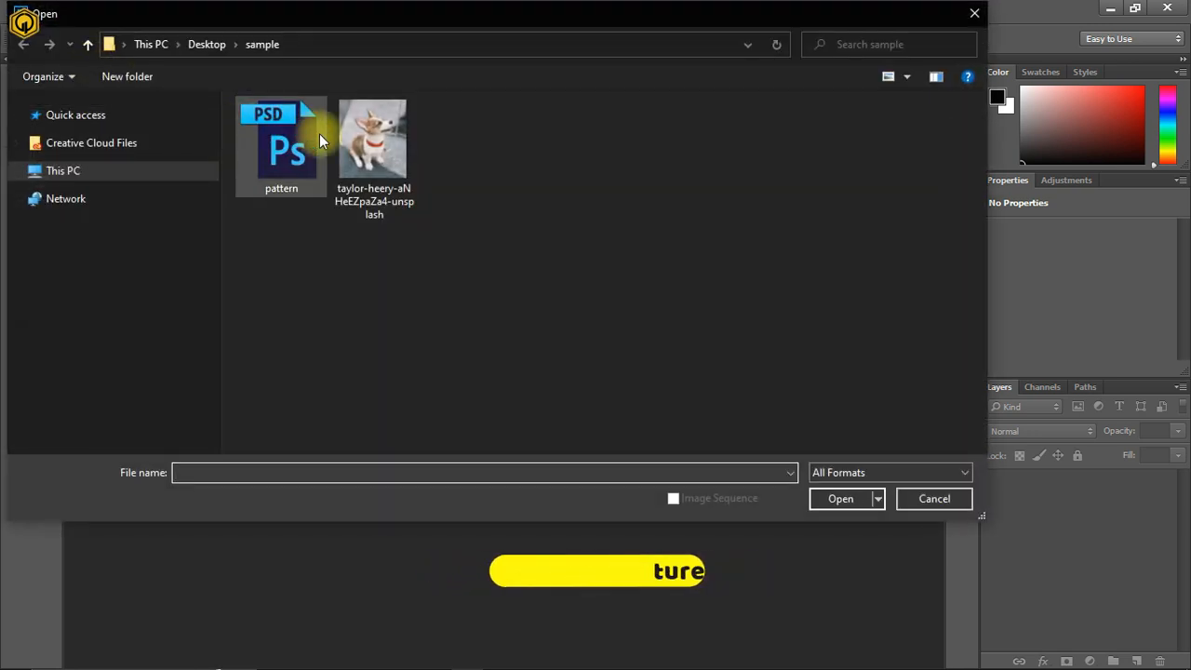
double_click(382, 151)
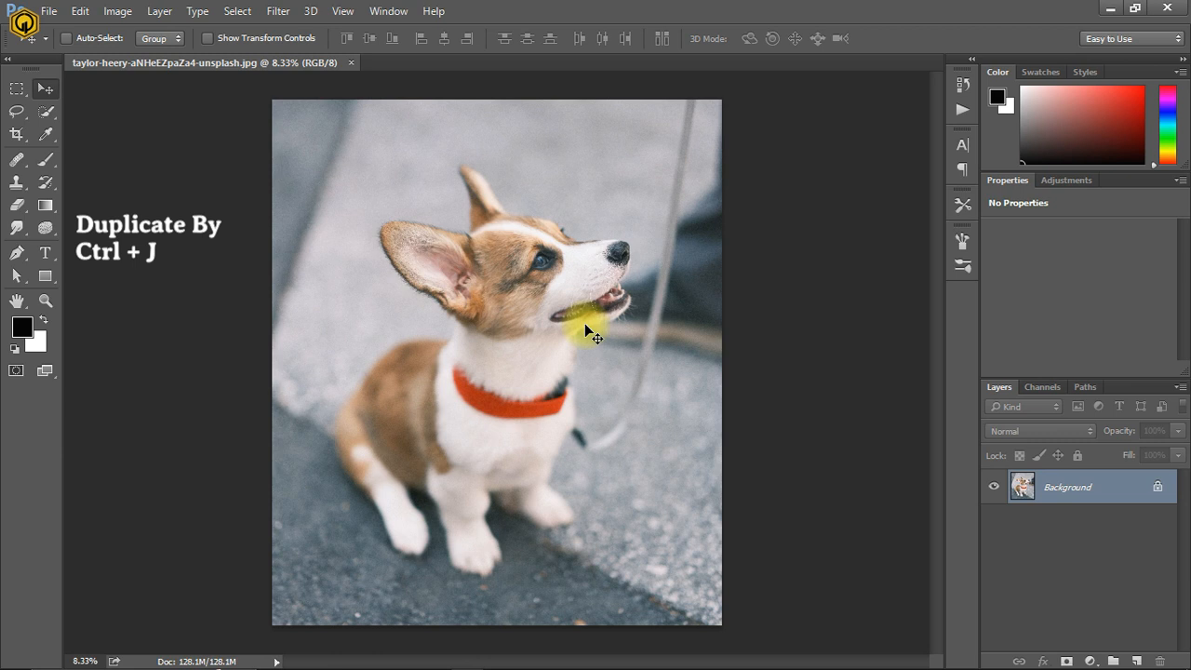
key("ctrl+j")
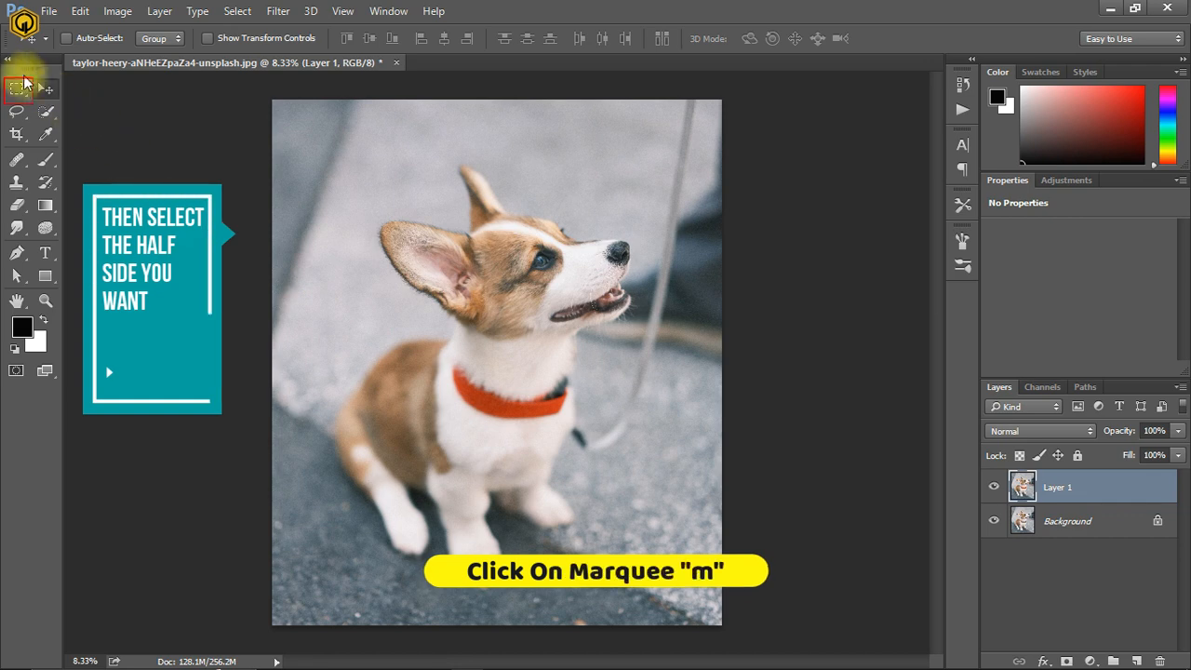
Step: Select the left half of the photo with a rectangular marquee and copy it to a new layer
left_click(17, 86)
left_click_drag(269, 97, 500, 662)
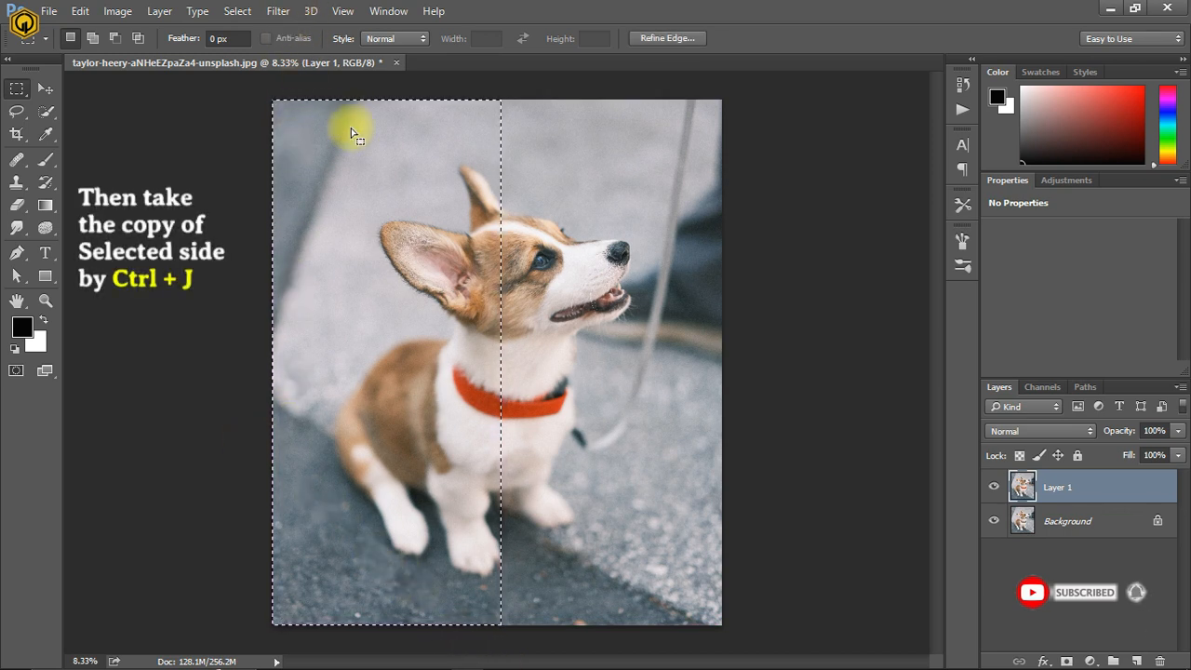
key("ctrl+j")
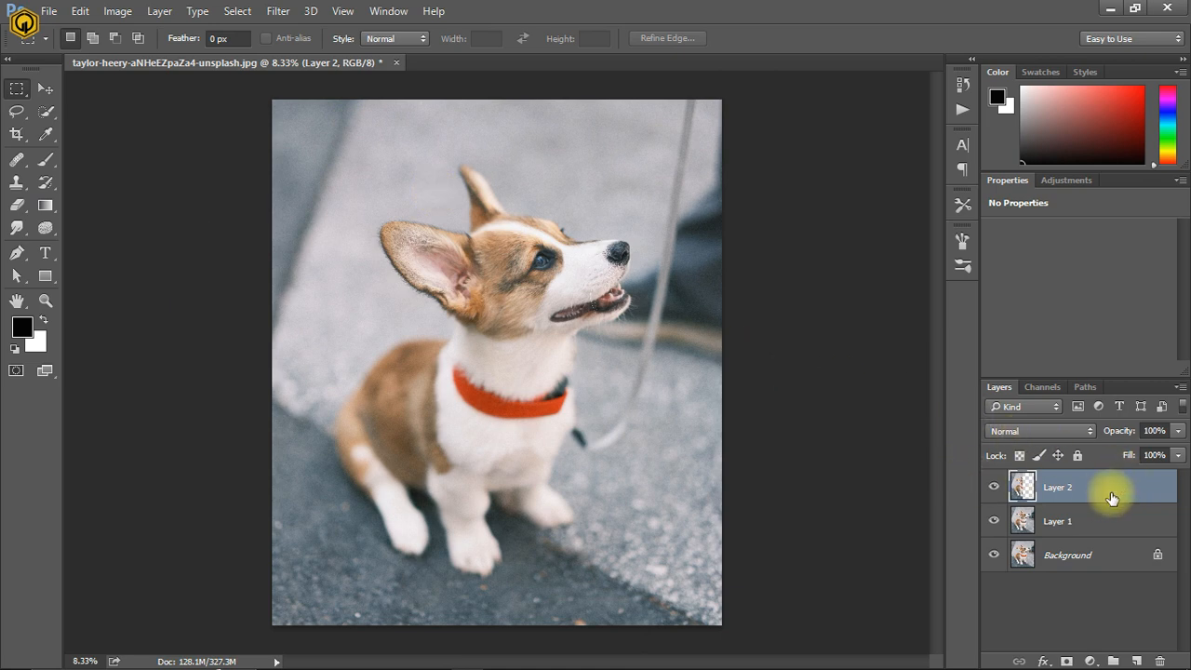
Step: Open the Filter Gallery's Glass distortion for the half-photo layer and load the "pattern" PSD as its texture
left_click(270, 11)
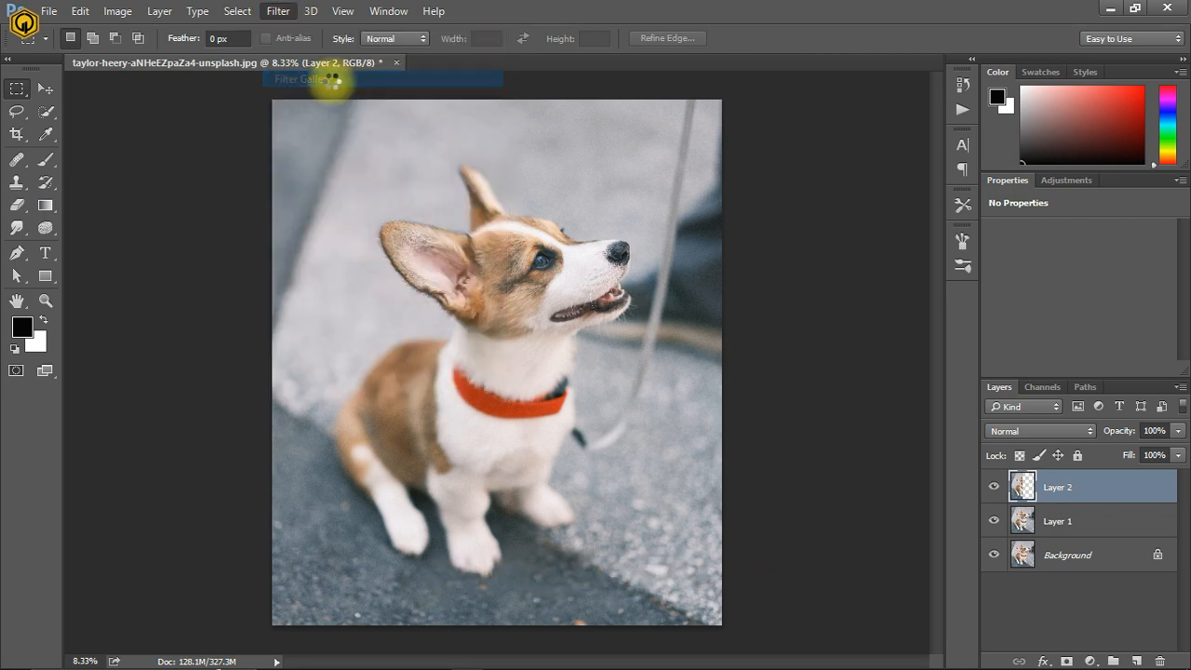
left_click(326, 79)
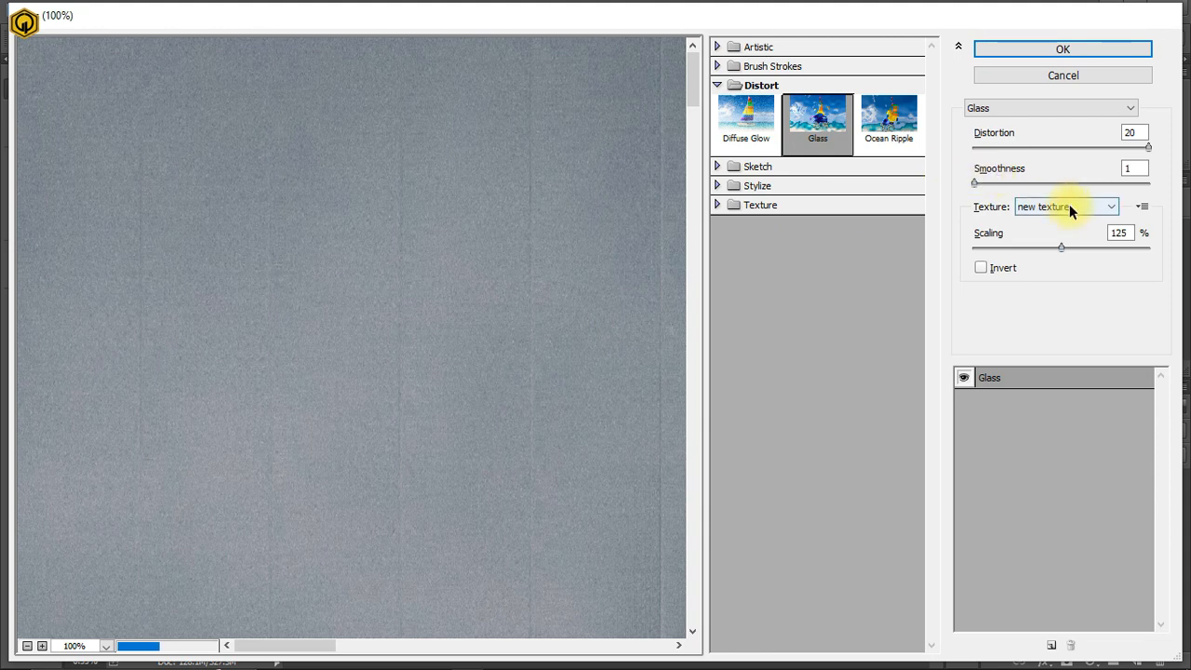
left_click(1069, 206)
left_click(1069, 205)
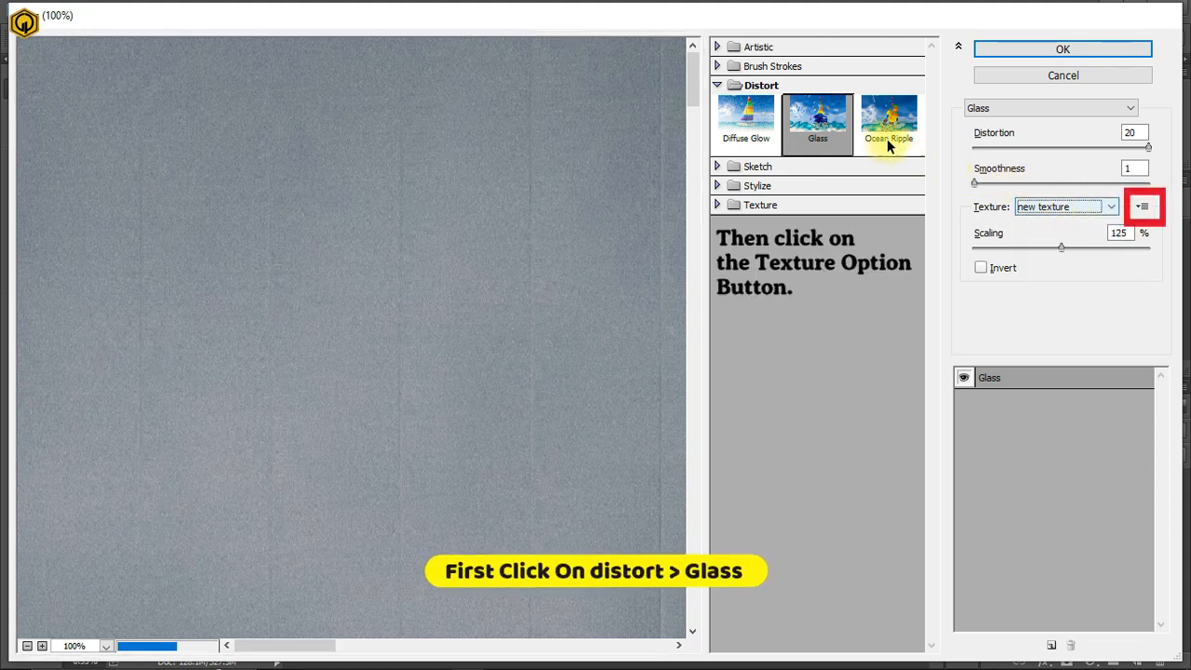
left_click(1142, 205)
left_click(1103, 224)
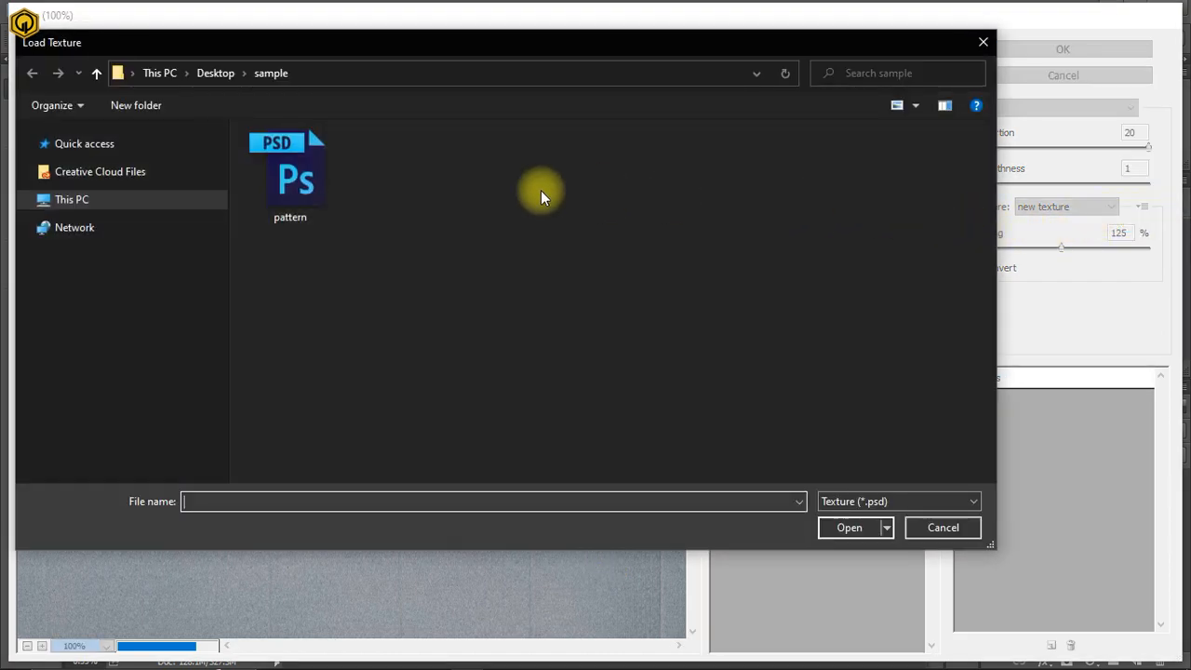
left_click(298, 170)
left_click(849, 528)
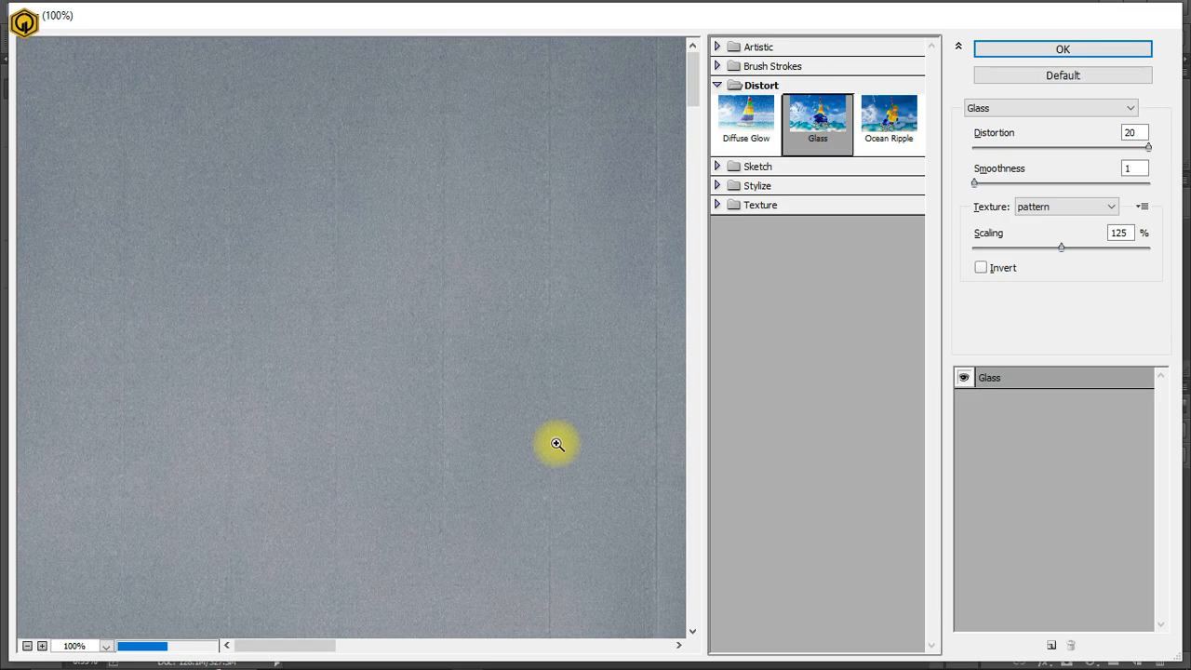
Step: Set the Glass filter's distortion to 20, scaling to 112% and smoothness to 2, and apply it to the half-photo layer
key("ctrl+minus")
key("ctrl+minus")
key("ctrl+minus")
key("ctrl+minus")
key("ctrl+minus")
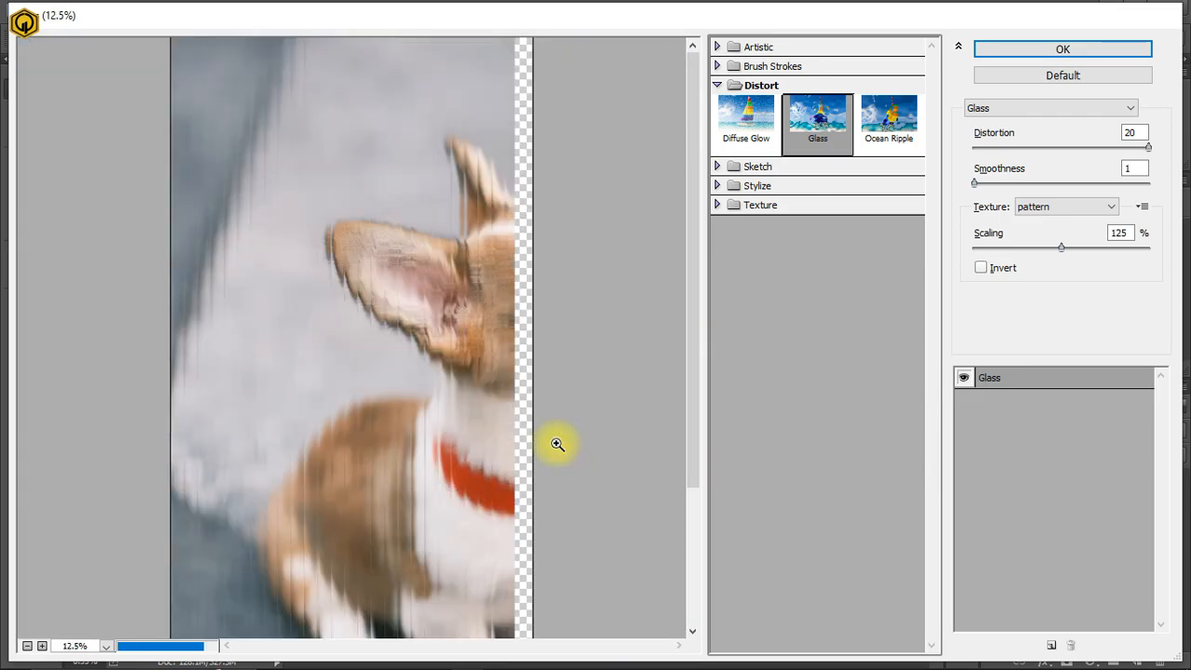
left_click_drag(1148, 147, 1133, 151)
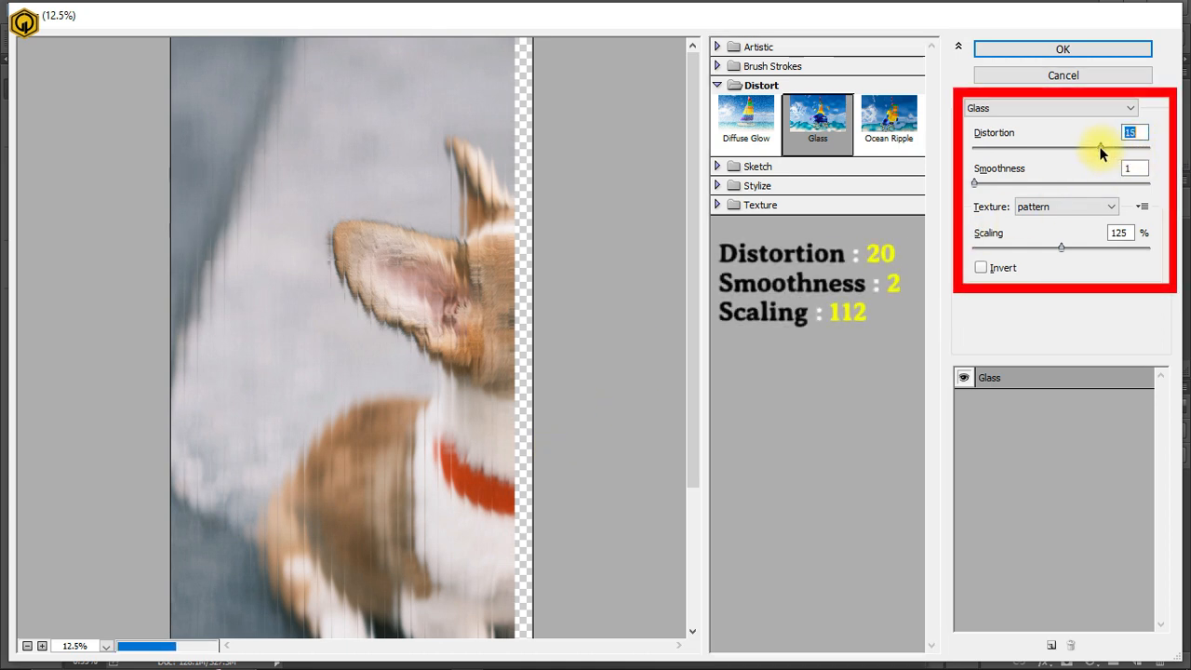
left_click_drag(1109, 146, 1143, 155)
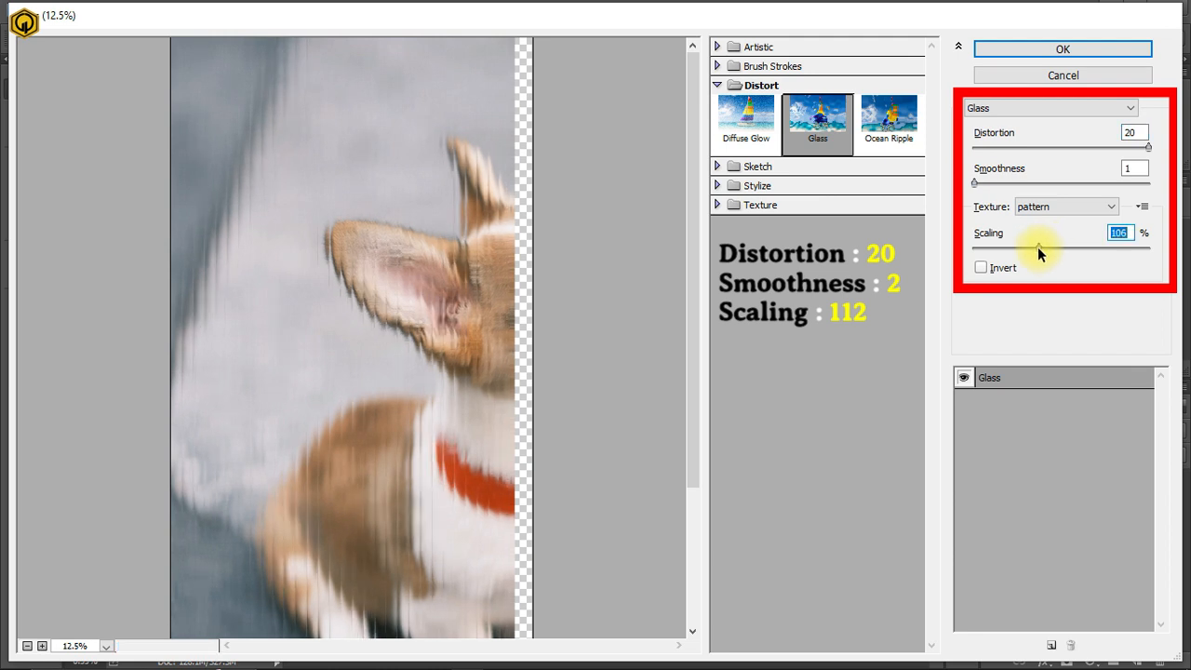
left_click_drag(1037, 246, 1044, 247)
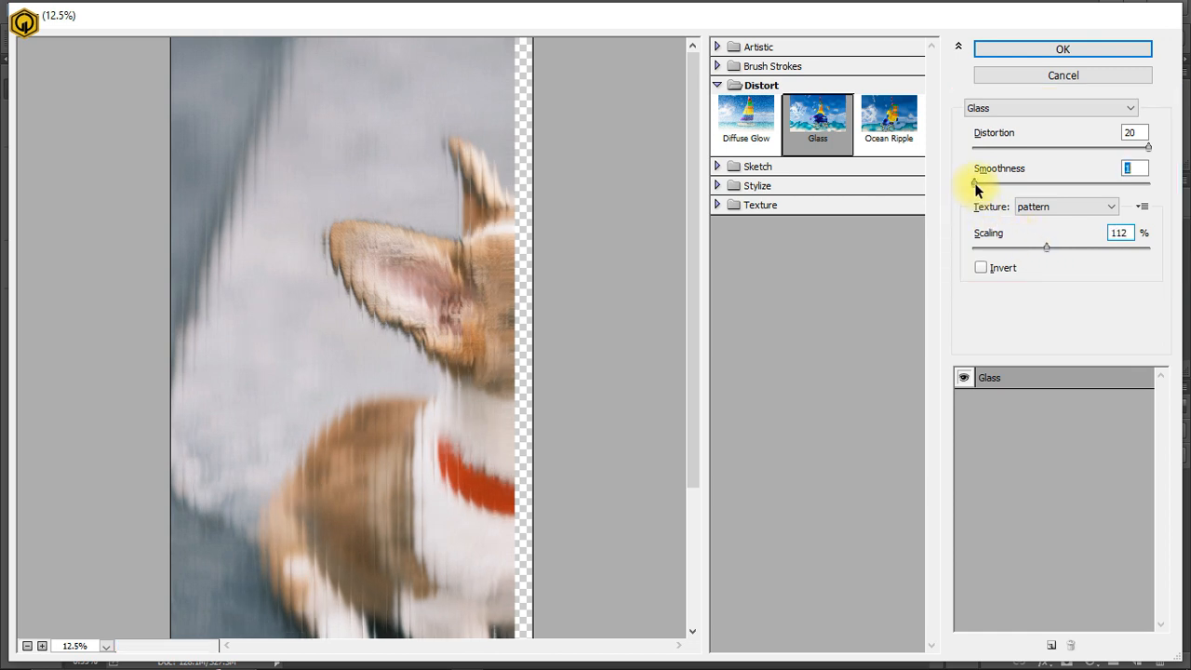
left_click_drag(975, 184, 990, 185)
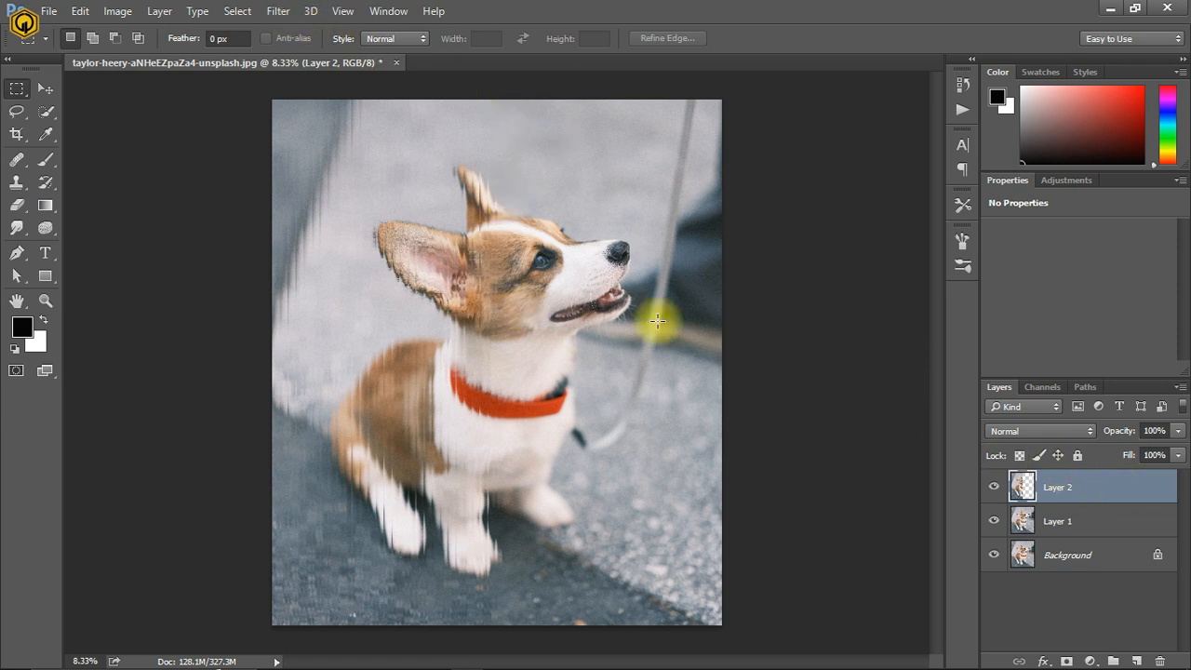
Step: Merge the glass-distorted half-photo layer with the duplicated photo layer beneath it, keeping the Background layer separate
left_click(1127, 530, "shift")
right_click(1126, 530)
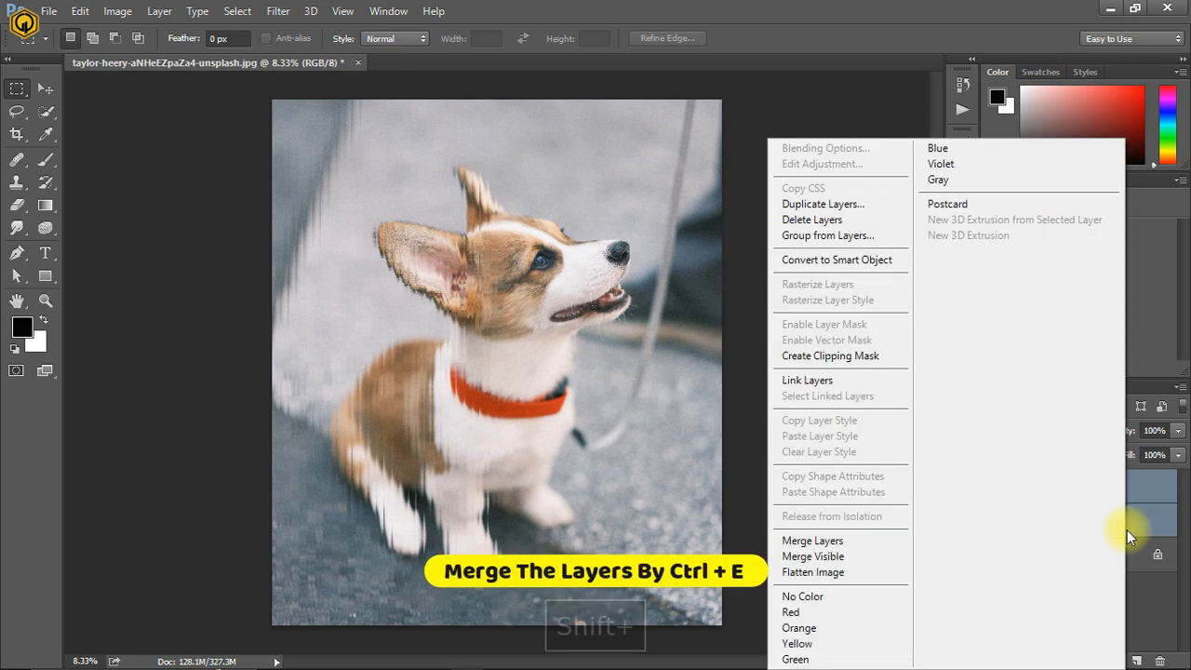
left_click(877, 542)
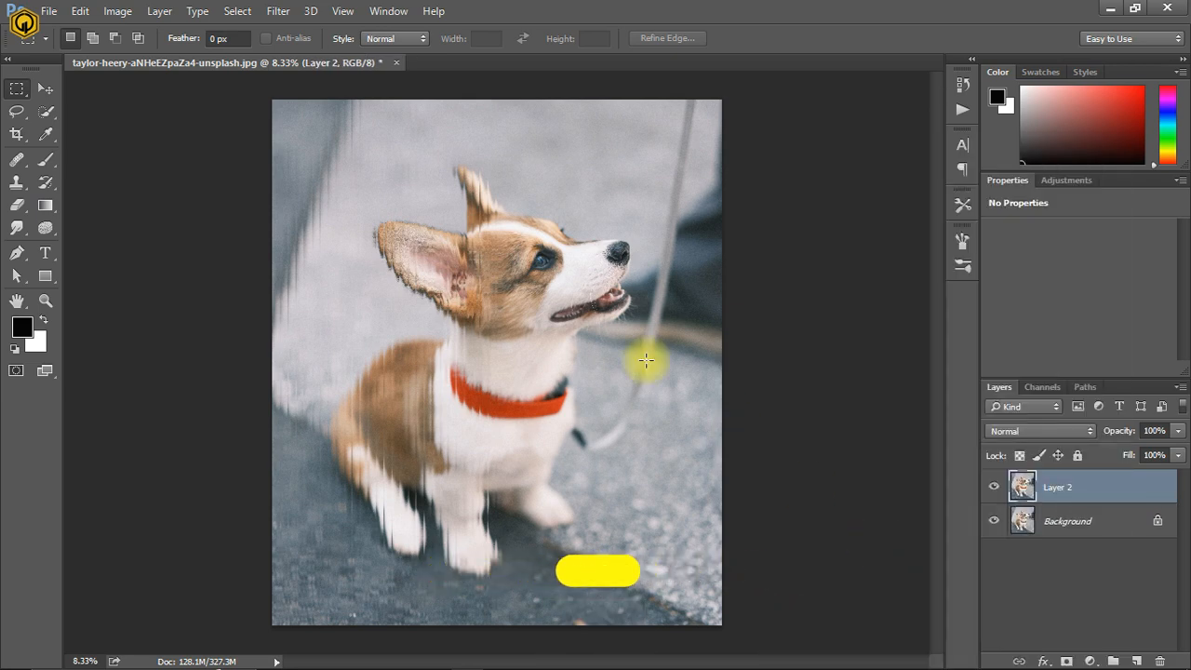
Step: Apply the basic Sharpen filter to the merged puppy layer
left_click(281, 22)
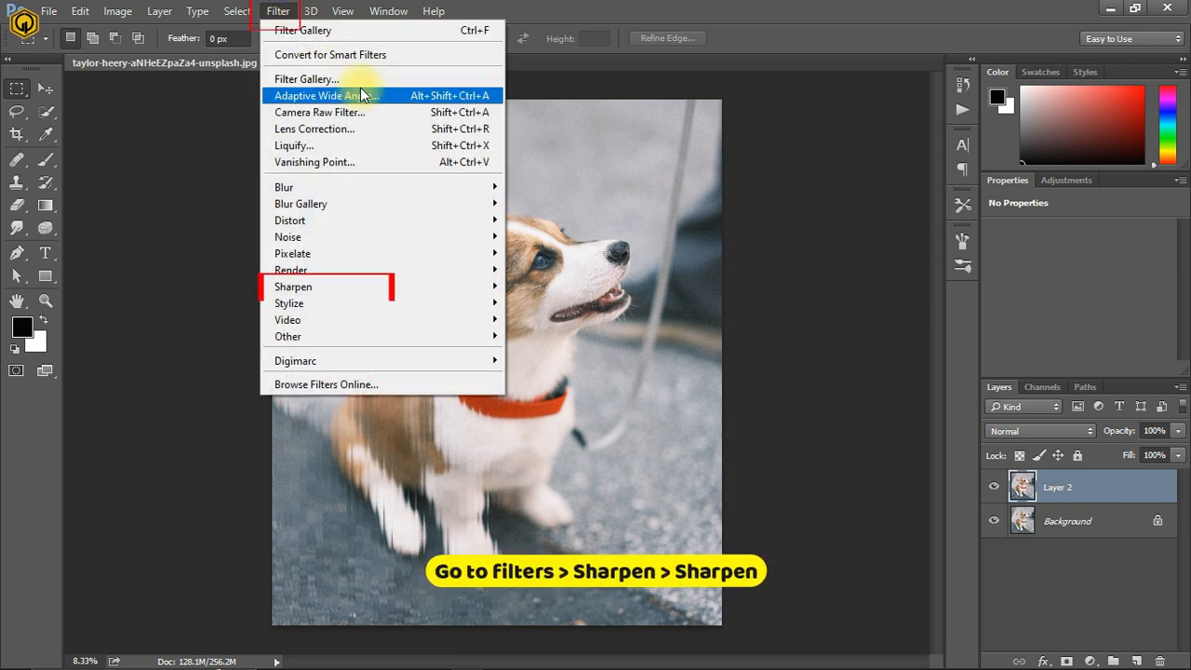
mouse_move(456, 304)
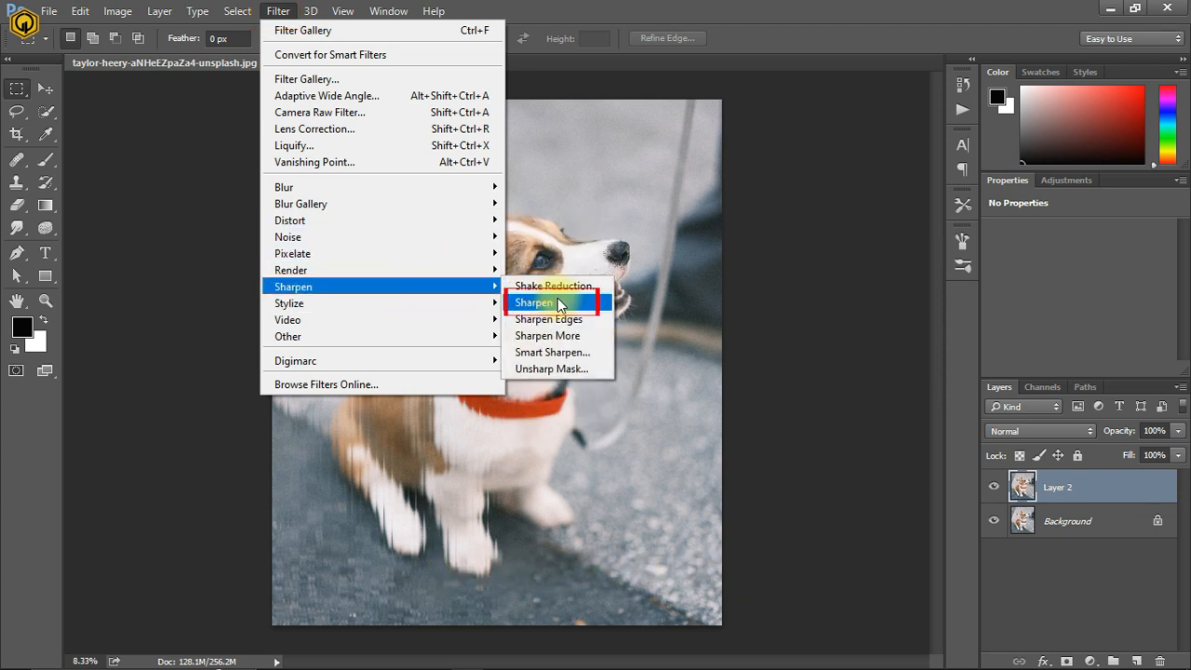
left_click(535, 303)
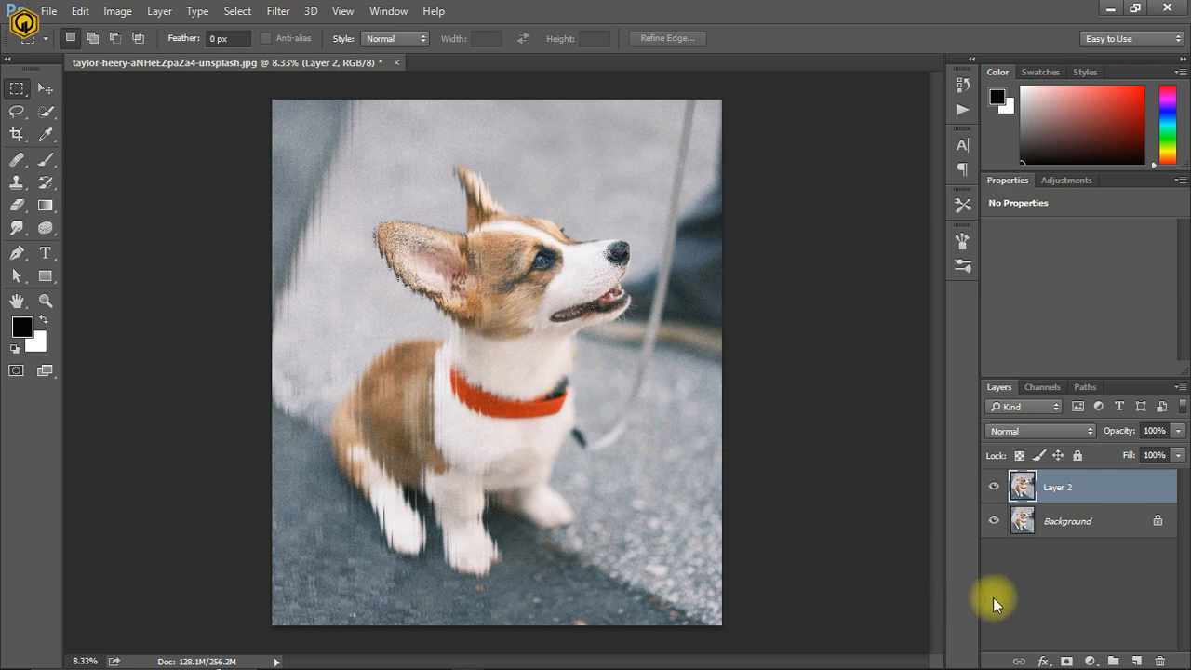
Step: Add a Brightness/Contrast adjustment layer above the merged layer with brightness 3 and contrast -26, and deselect all layers
left_click(1090, 660)
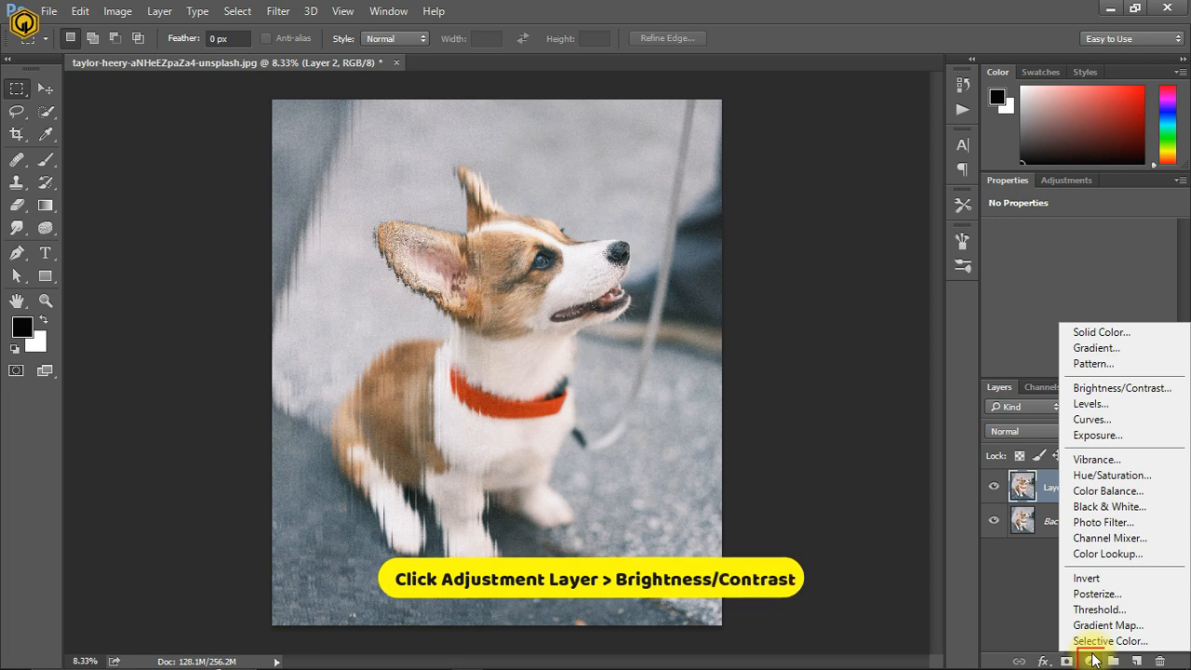
left_click(1111, 387)
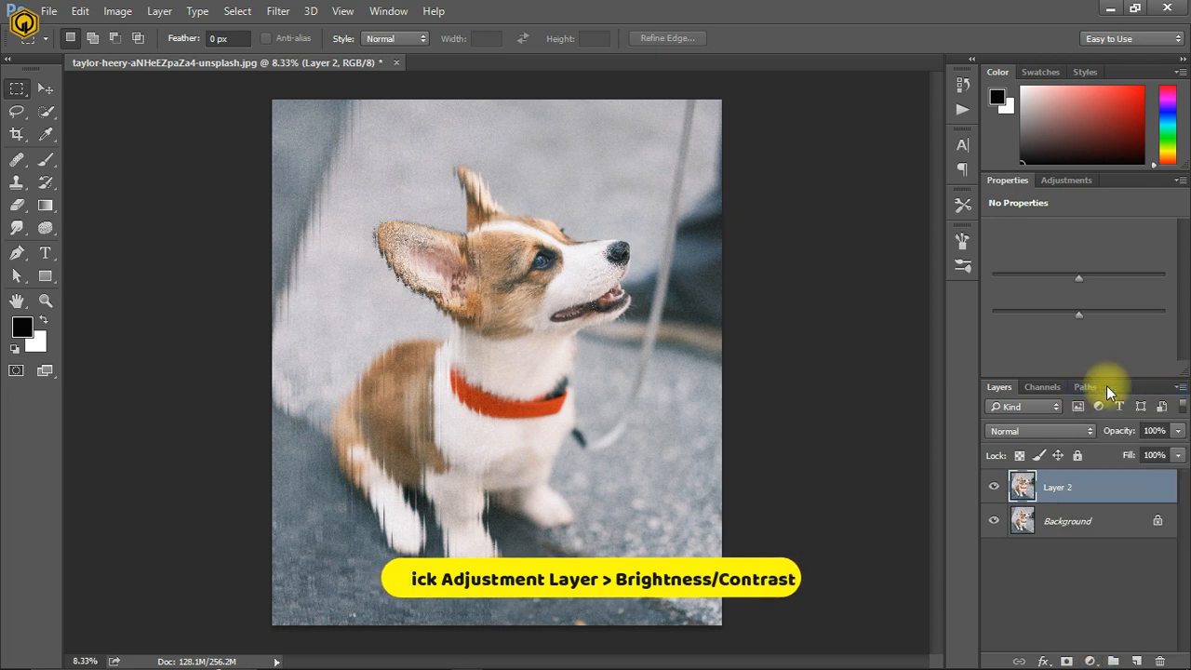
left_click_drag(1078, 273, 1046, 309)
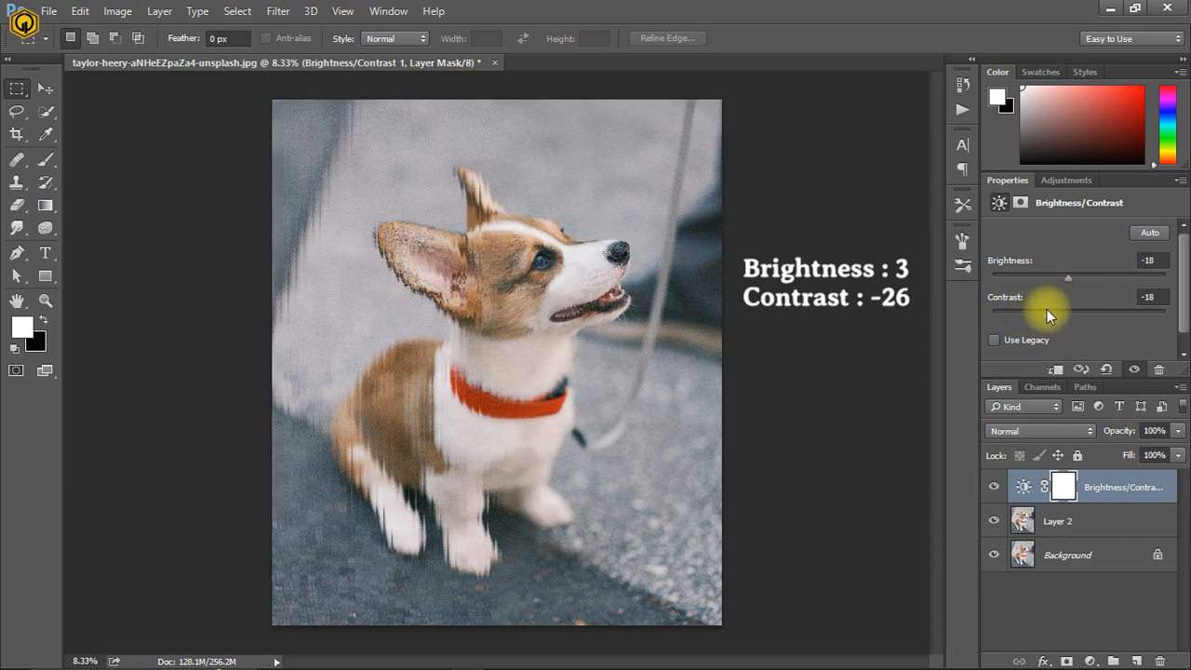
mouse_move(1069, 271)
left_mouse_down()
mouse_move(1094, 277)
mouse_move(1081, 280)
left_mouse_up()
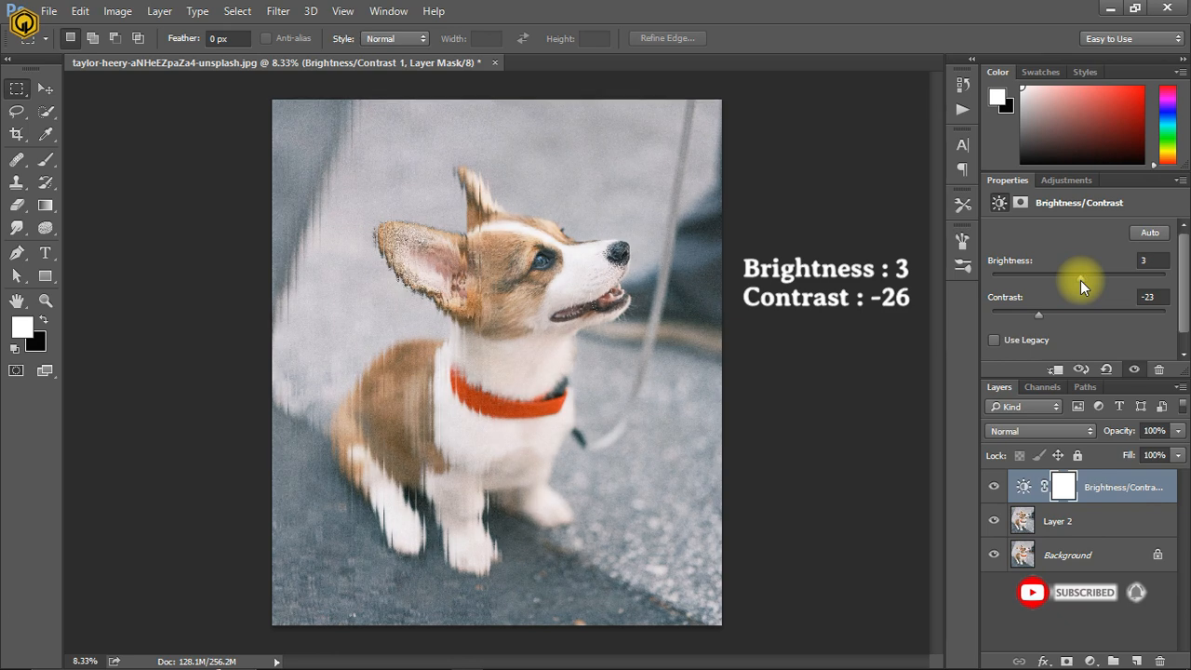
mouse_move(1038, 316)
left_mouse_down()
mouse_move(1051, 320)
mouse_move(1034, 316)
left_mouse_up()
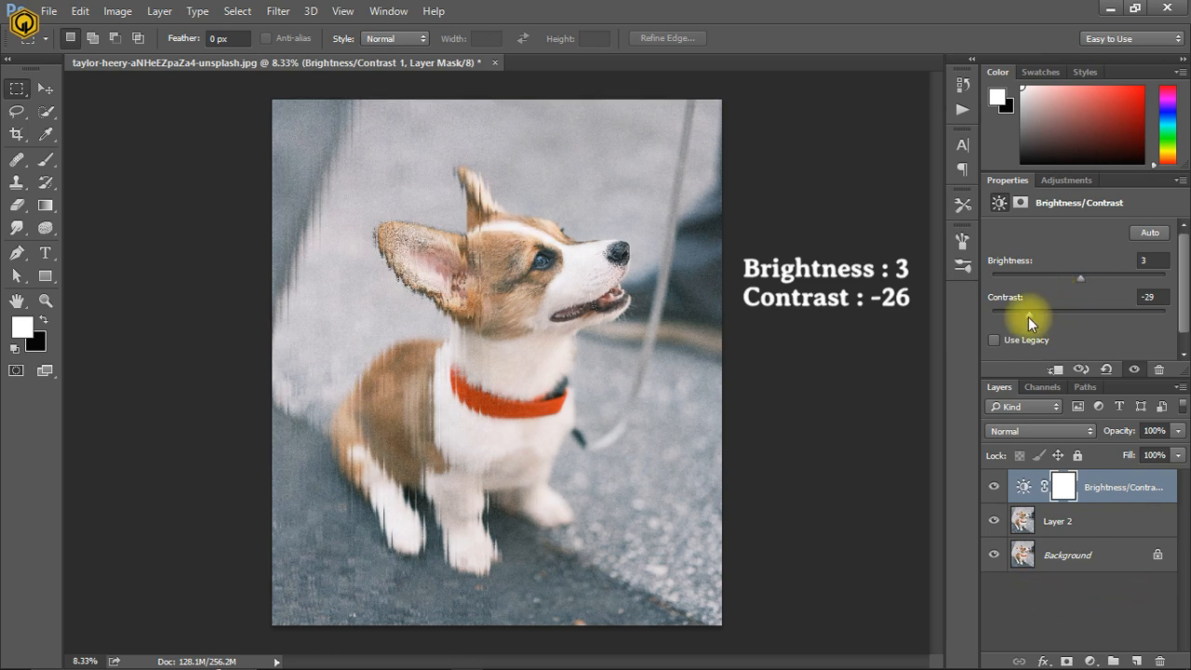
left_click_drag(1027, 318, 1033, 320)
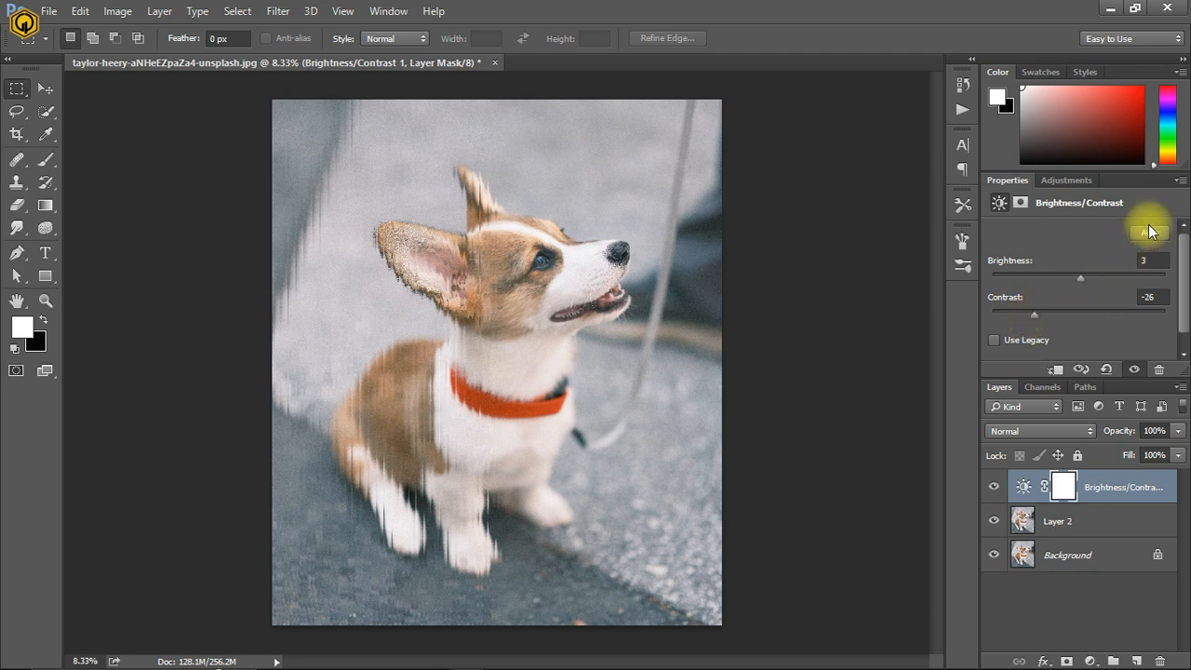
left_click(1103, 604)
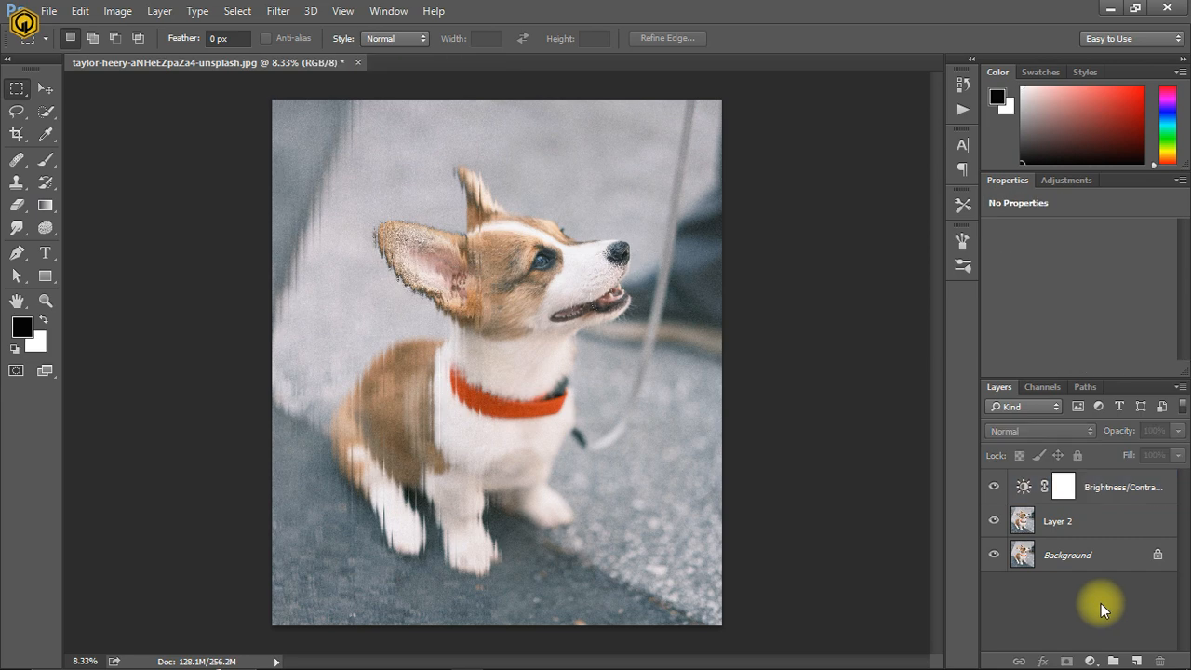
Step: Compare the photo with and without the glass effect by toggling Layer 2's visibility, and view the result with the surrounding interface hidden
left_click(994, 522)
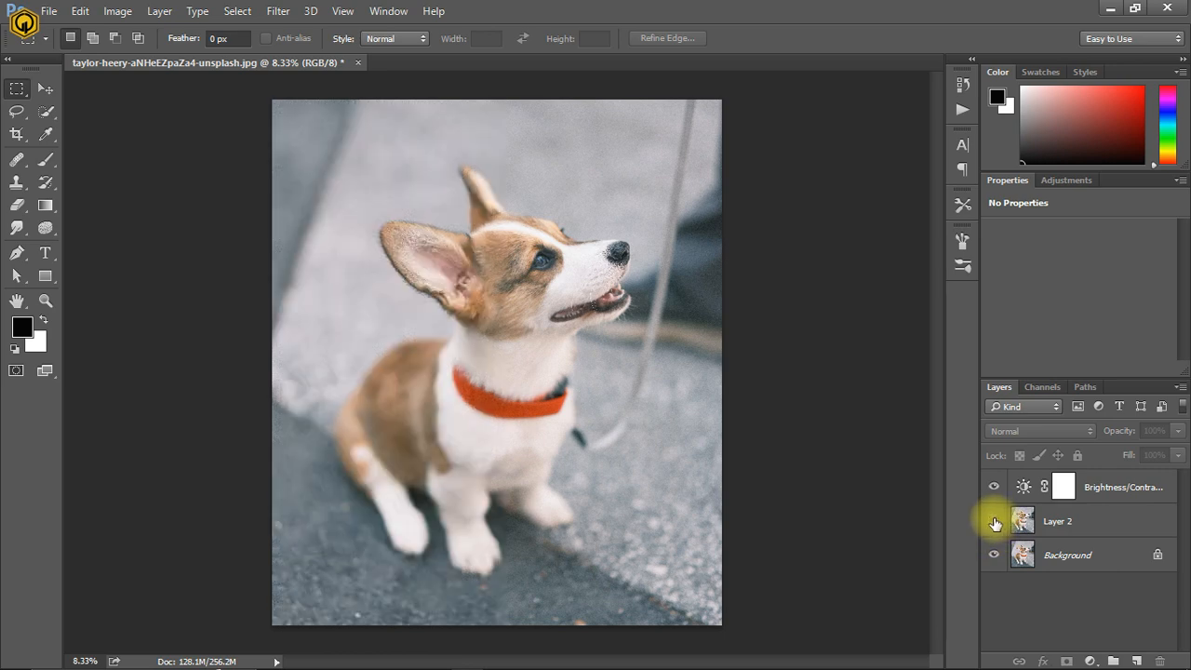
left_click(994, 522)
left_click(994, 522)
left_click(994, 522)
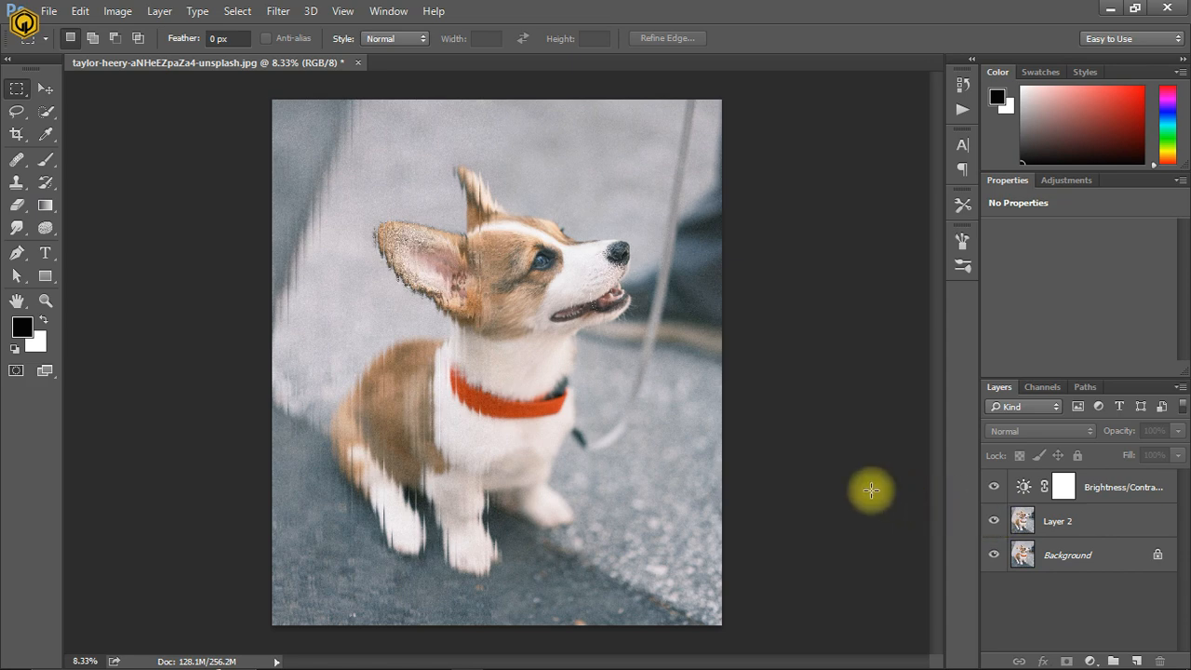
key("Tab")
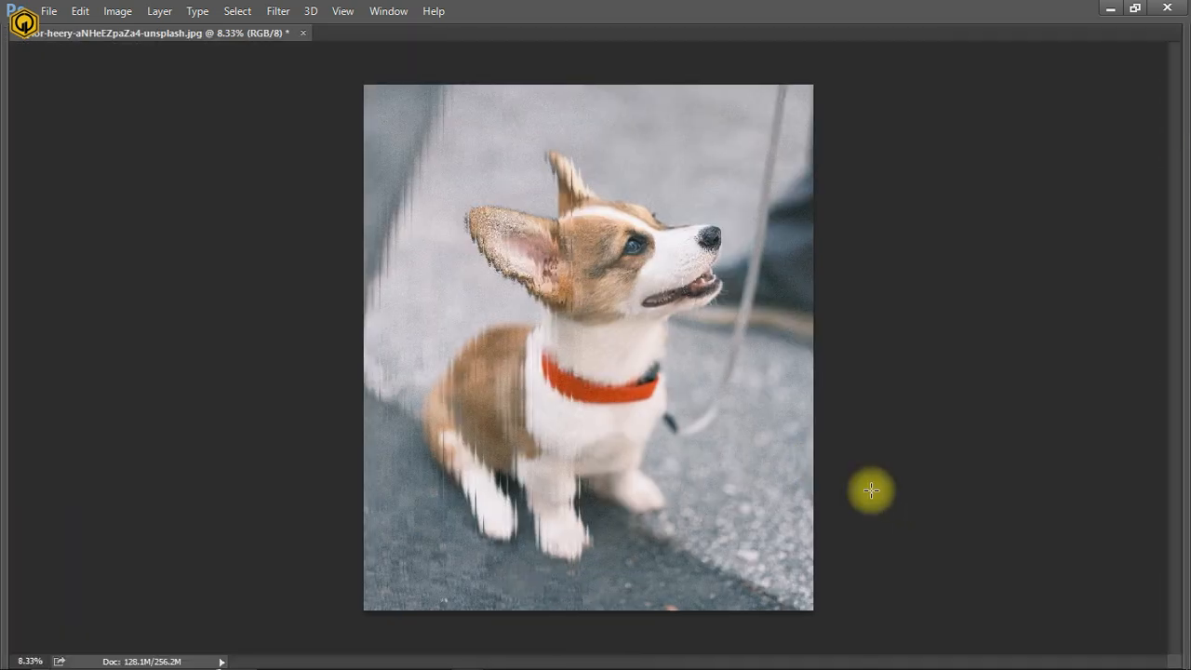